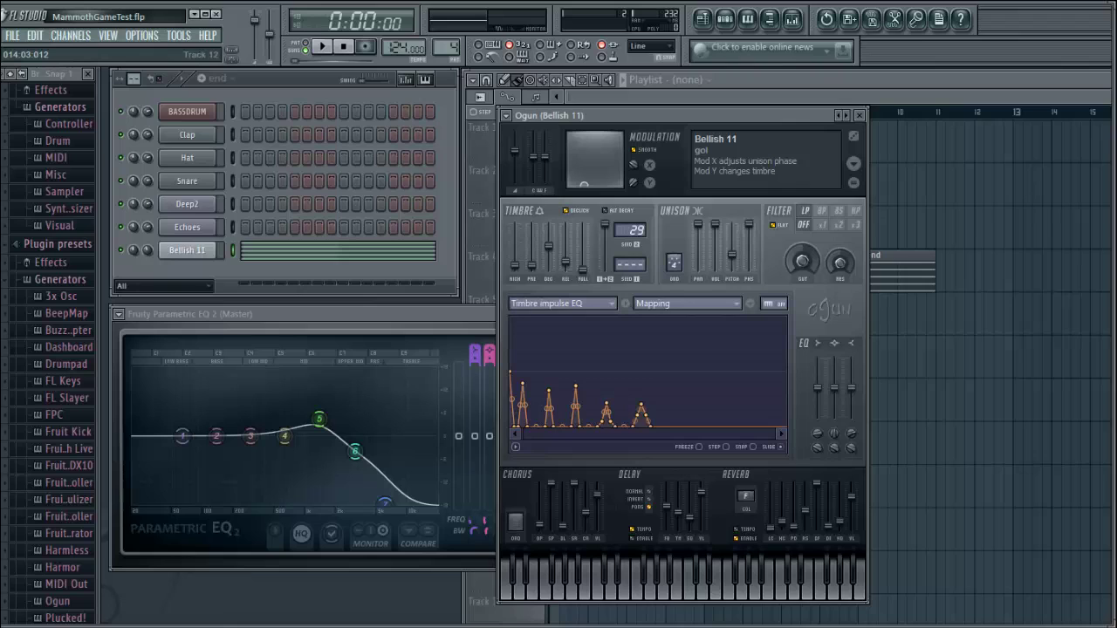
Step: Bring the Playlist with the Bass, Arp and end clips in front of the Ogun synth window
click(811, 84)
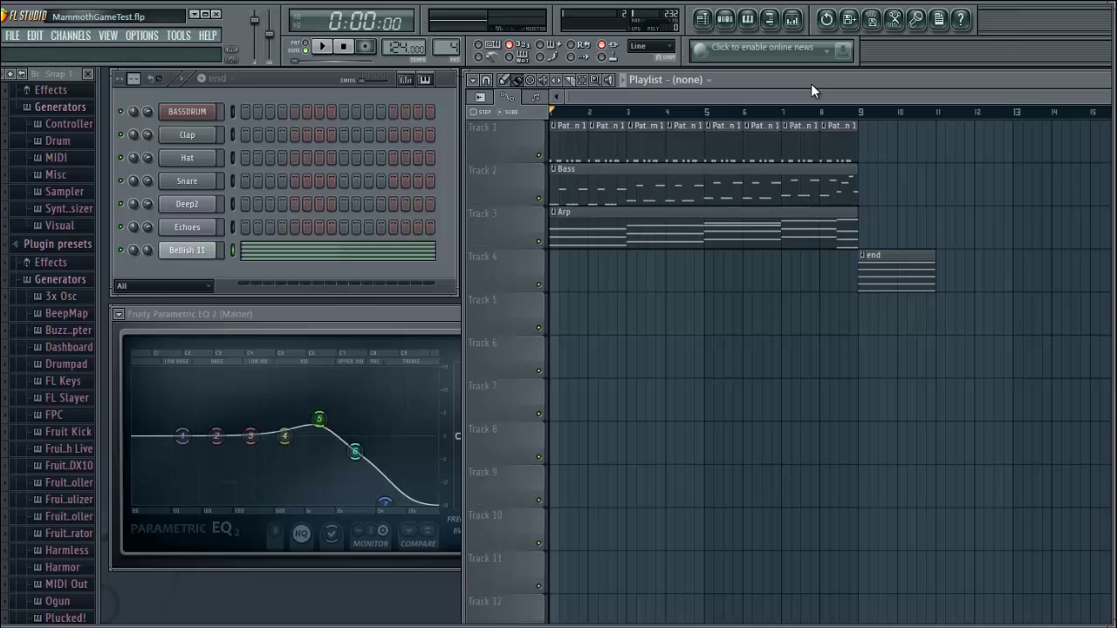
Step: Preview the song, stop it, and bring the Master's Parametric EQ 2 window forward
key(space)
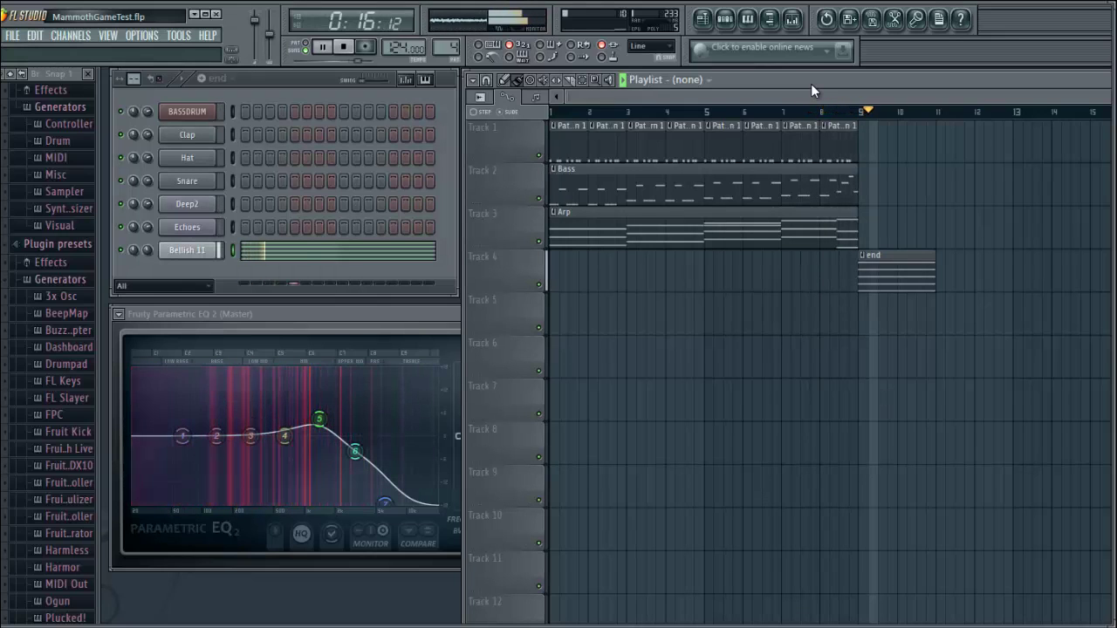
key(space)
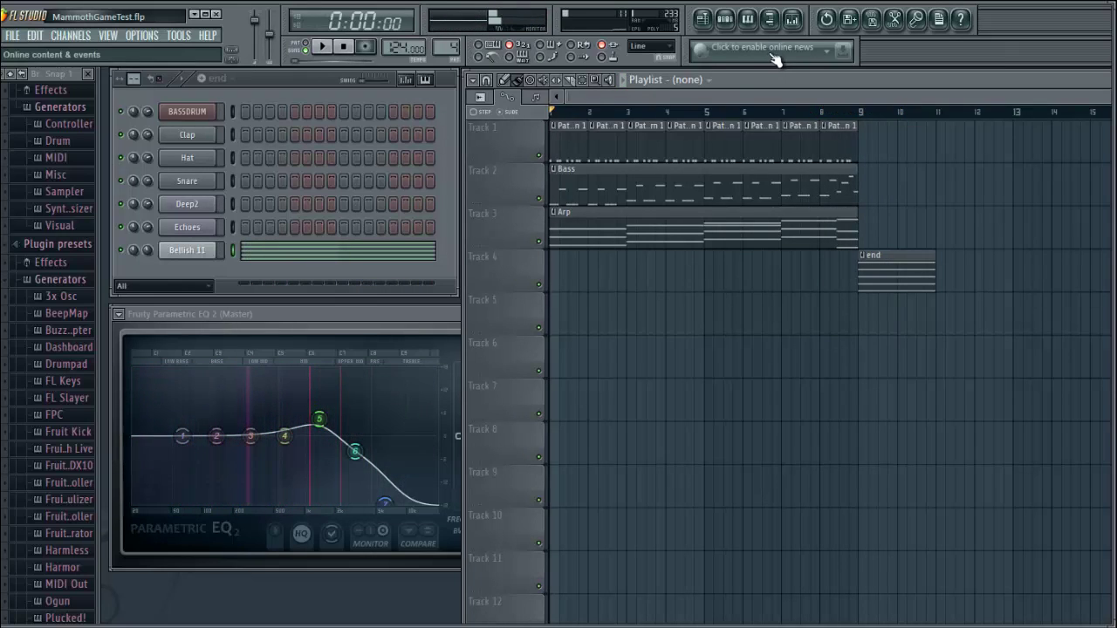
drag(360, 315, 313, 316)
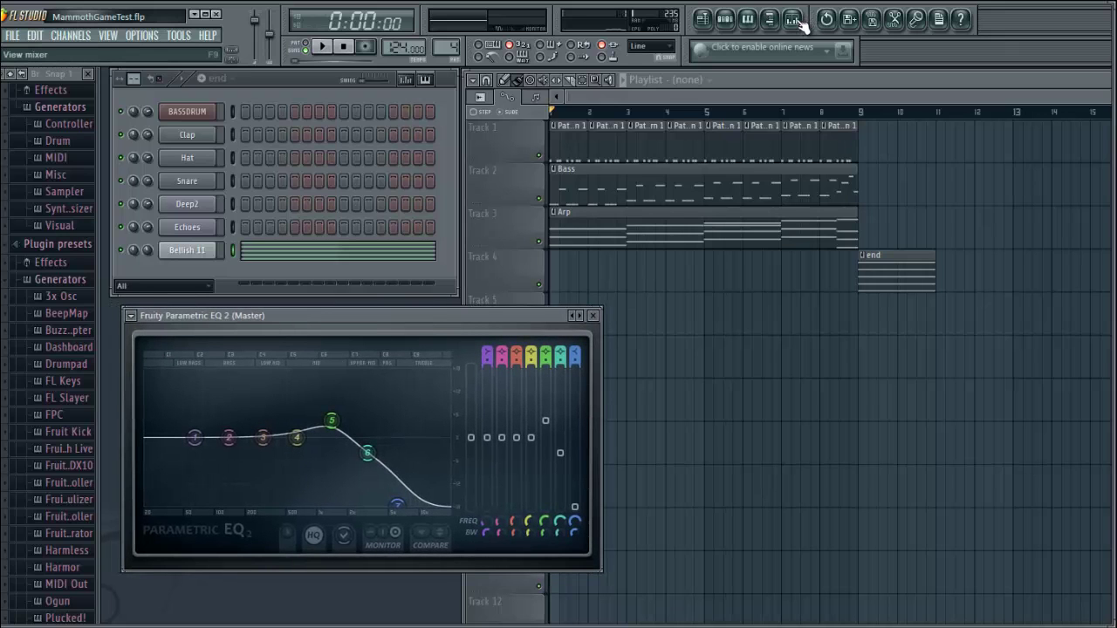
Step: Open the Mixer with F9, reposition it, and toggle the Master's Parametric EQ 2 window
click(796, 19)
drag(868, 186, 761, 202)
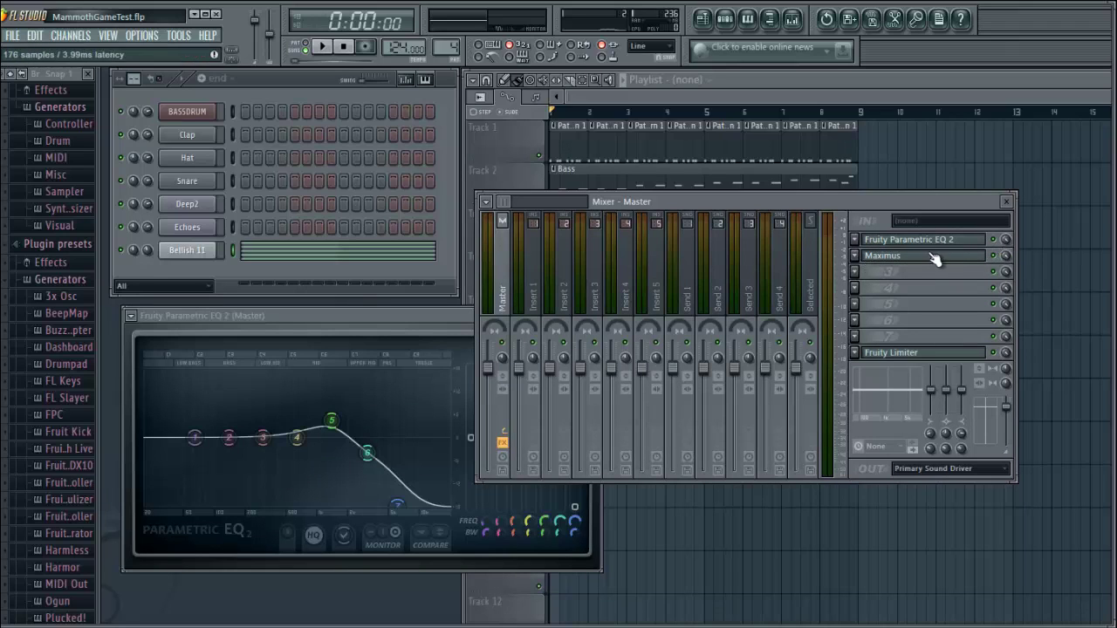
click(903, 244)
click(903, 244)
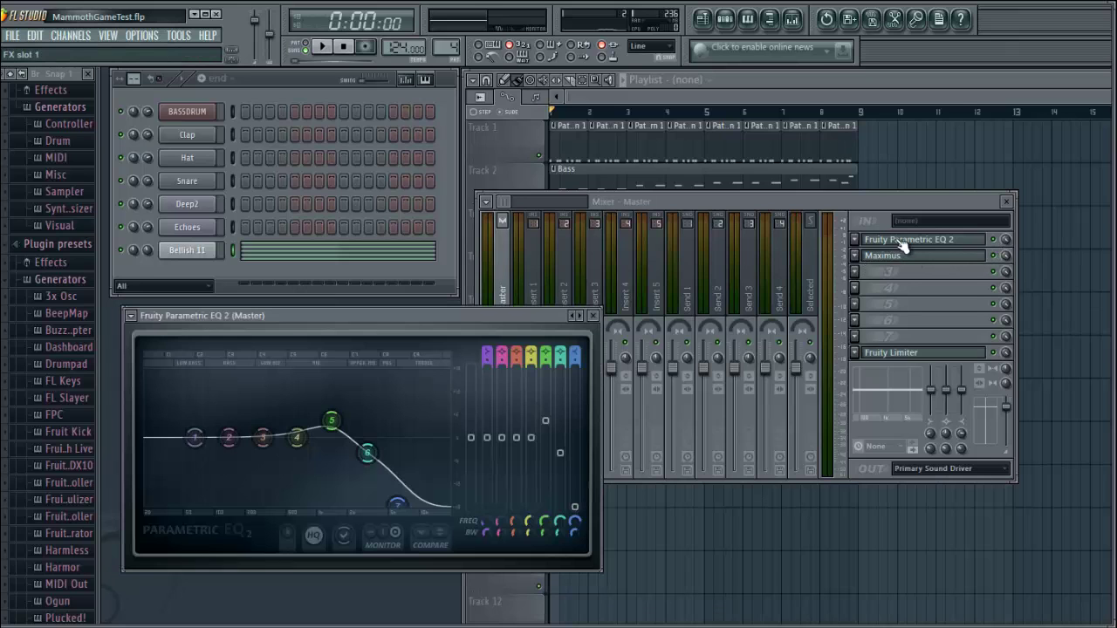
Step: Leave the Master's third effect slot empty, then place the Mixer at the upper right
click(855, 272)
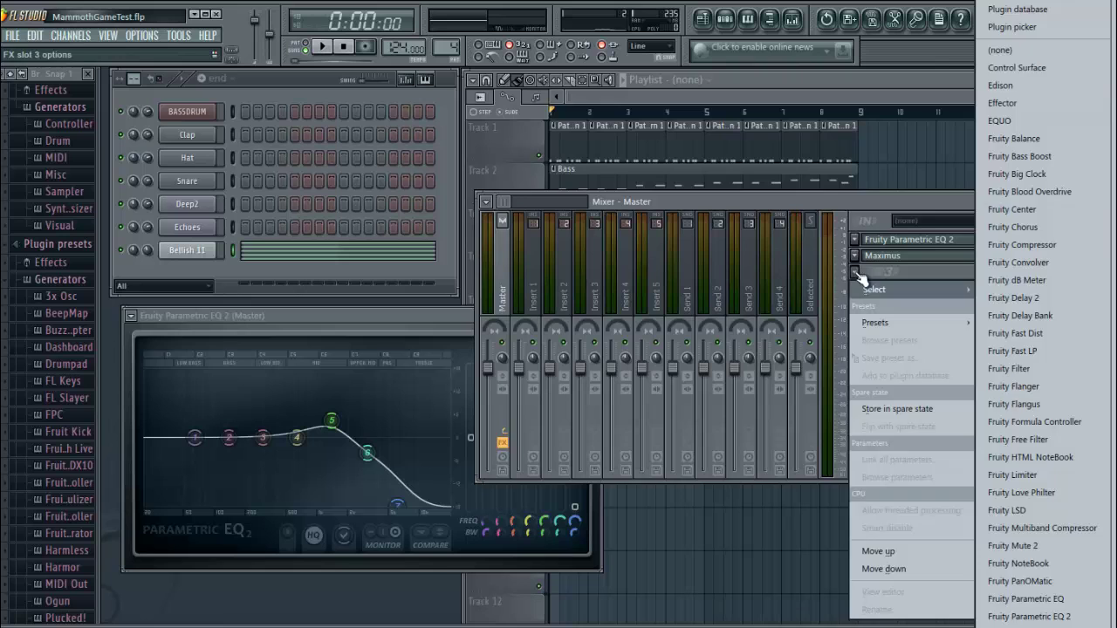
click(863, 199)
drag(863, 199, 530, 209)
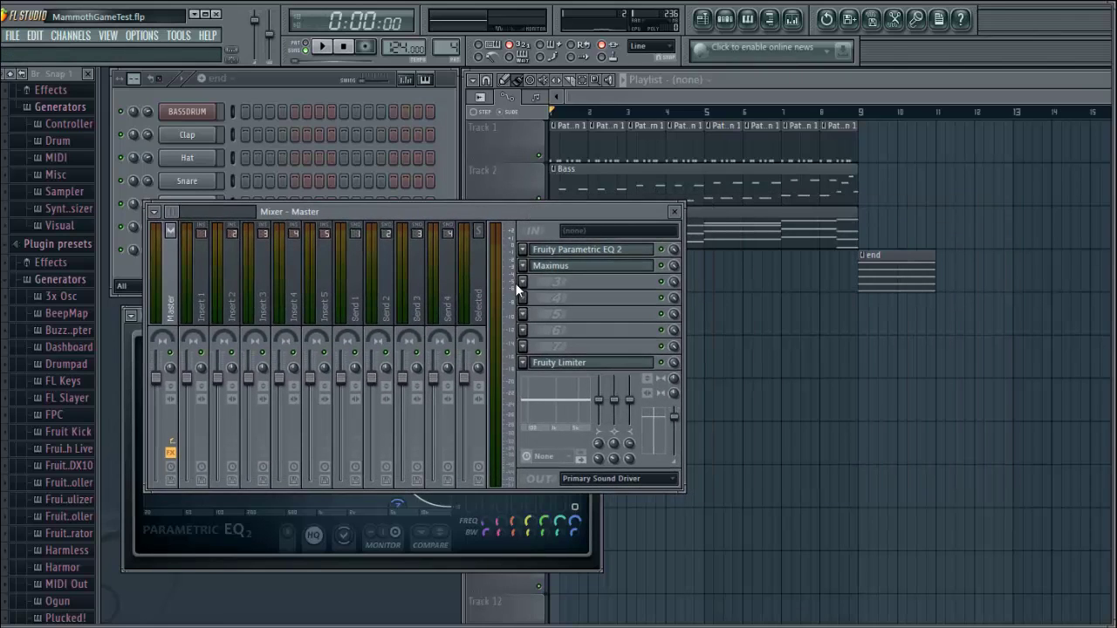
click(522, 282)
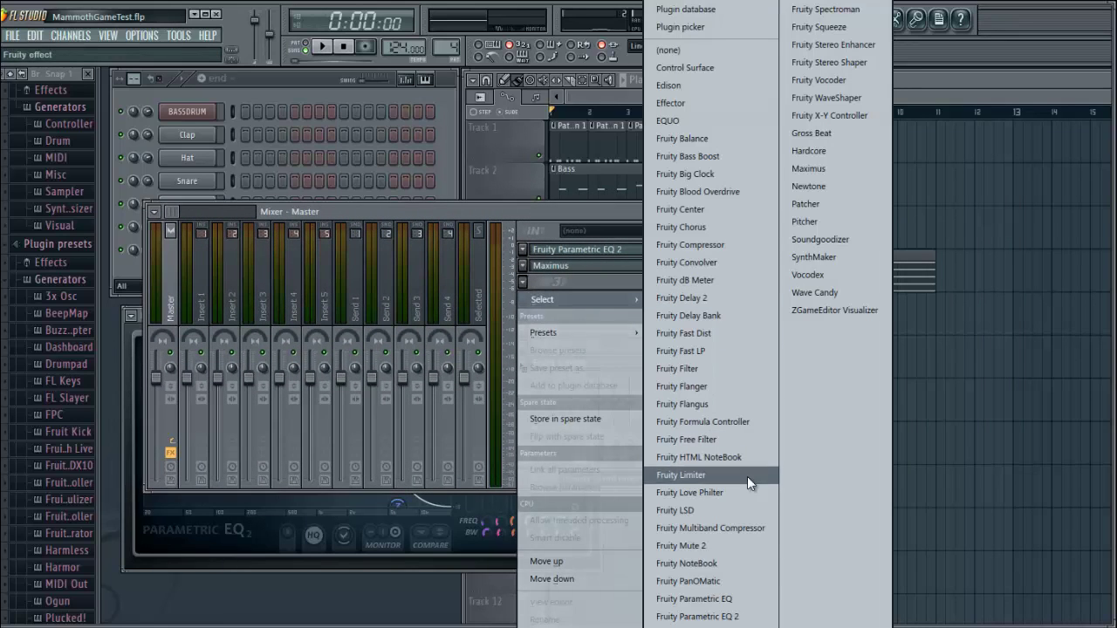
click(567, 283)
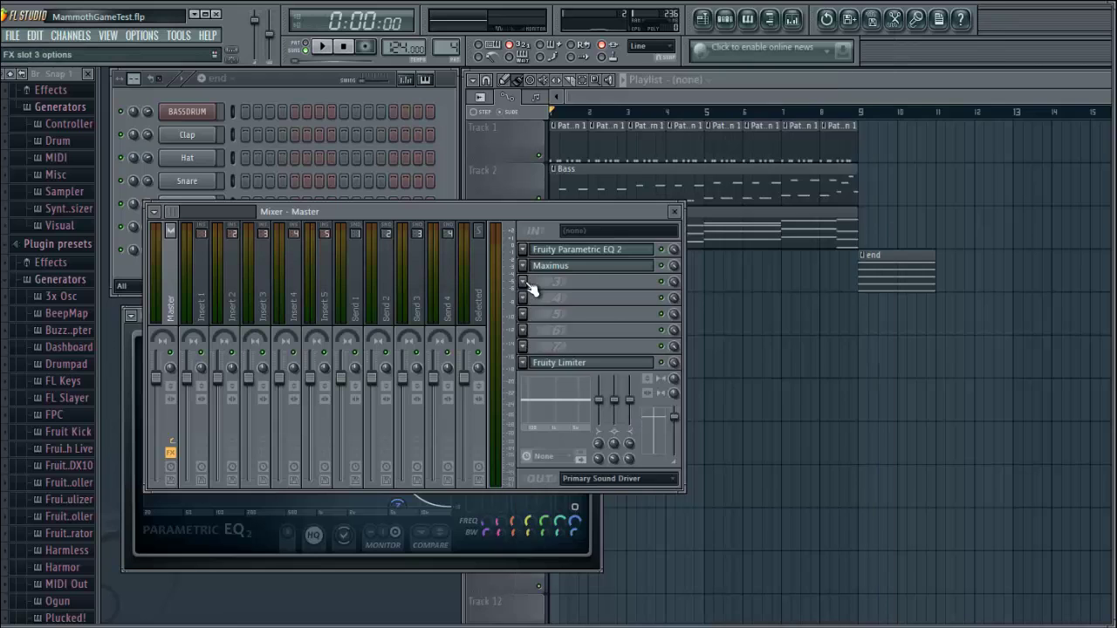
drag(549, 227, 923, 201)
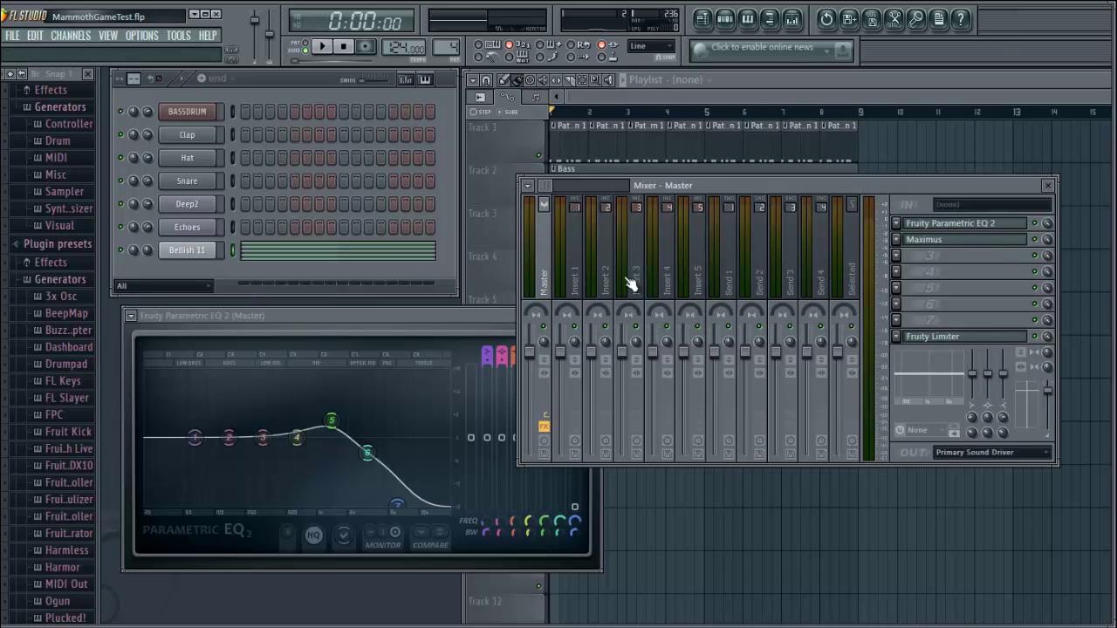
Step: Flatten the Master EQ: lift band 7's roll-off, drop band 5's boost to 0 dB, nudge band 6
click(359, 316)
drag(368, 452, 377, 422)
drag(397, 505, 435, 431)
drag(331, 421, 394, 444)
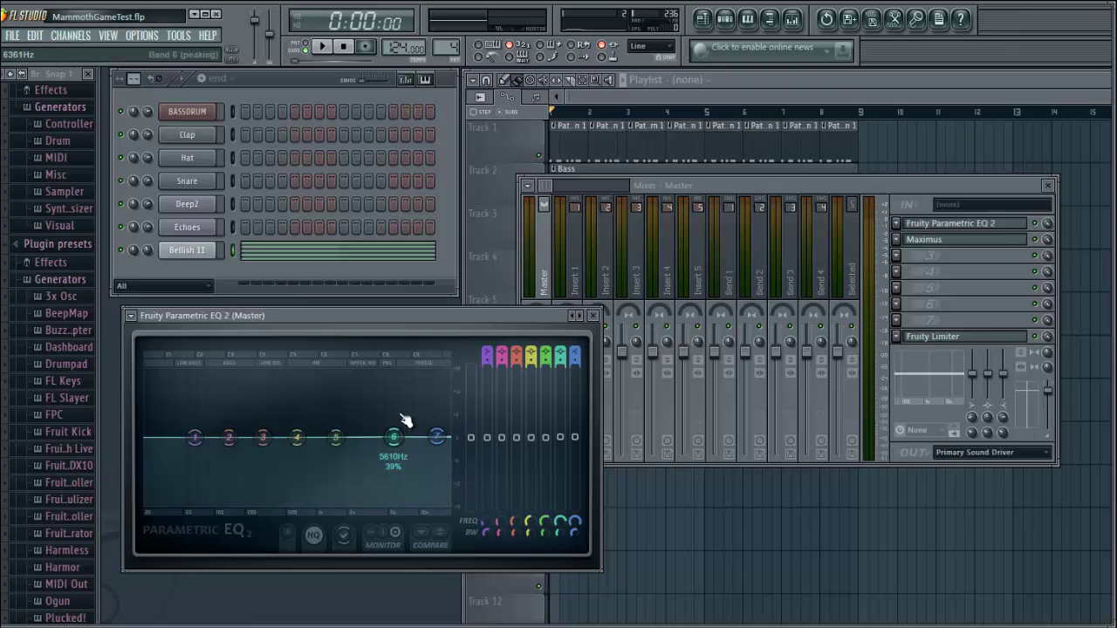
Step: Boost Master EQ band 6 around 4 kHz and audition the song with it
drag(394, 436, 380, 437)
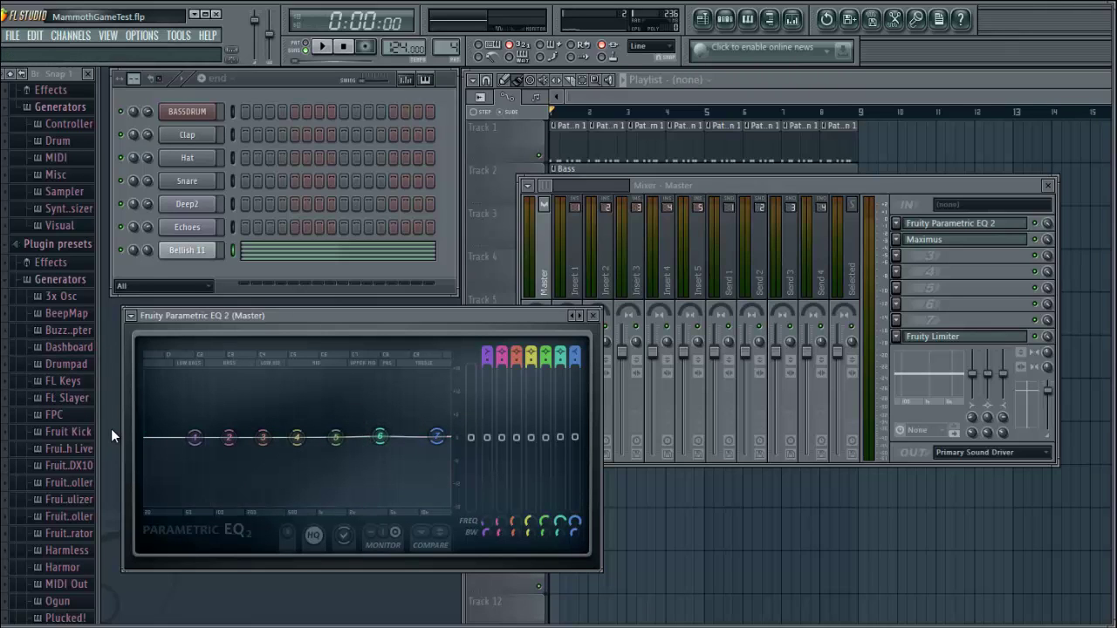
key(space)
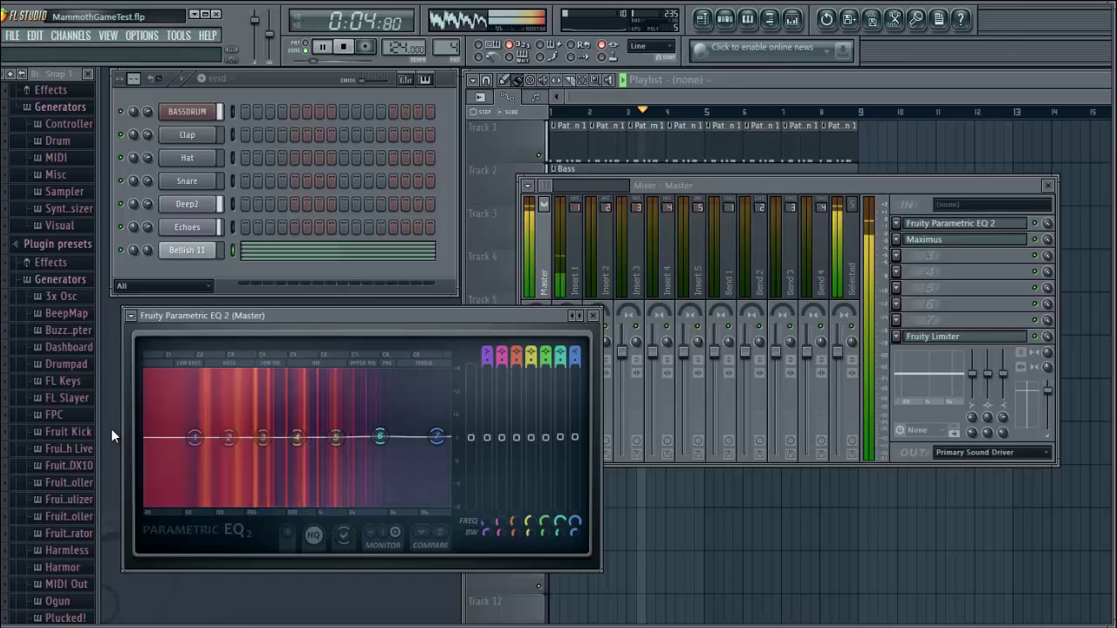
key(space)
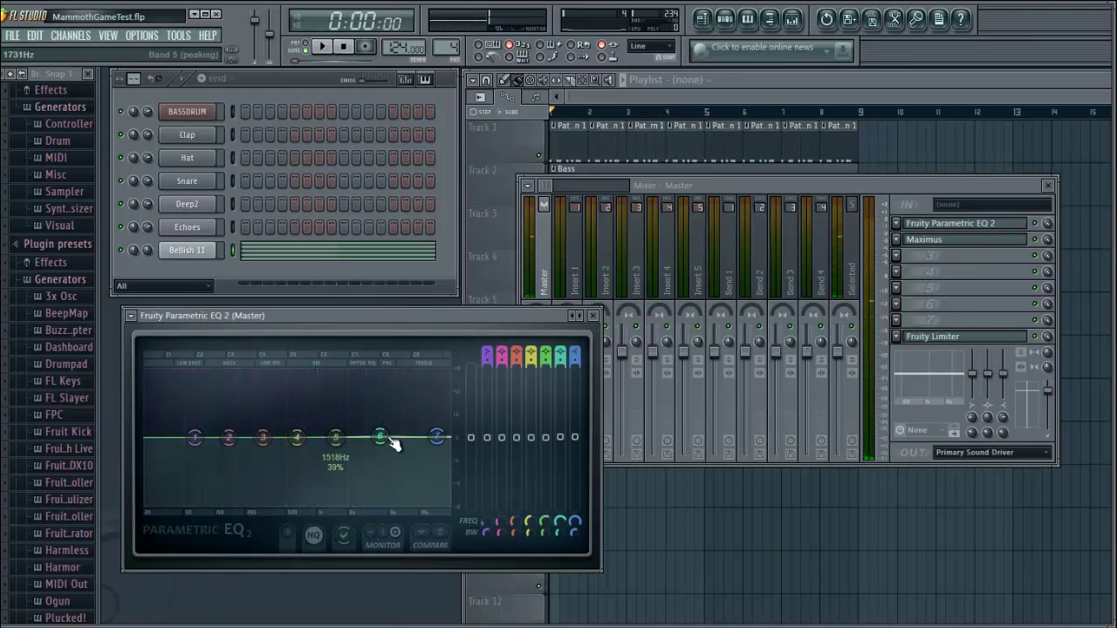
drag(385, 441, 377, 402)
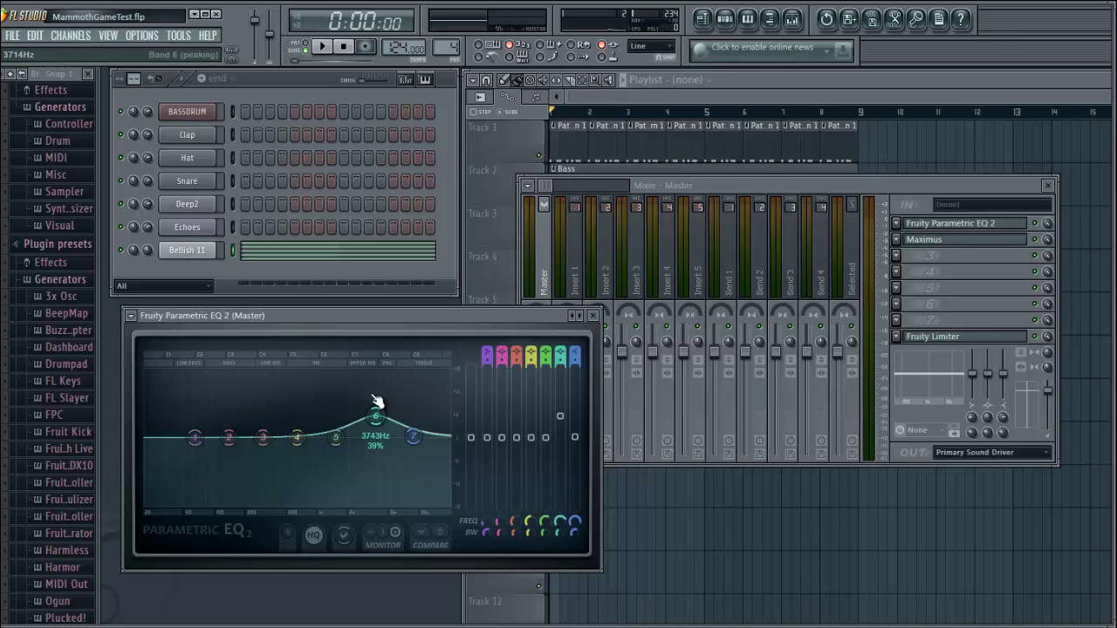
key(space)
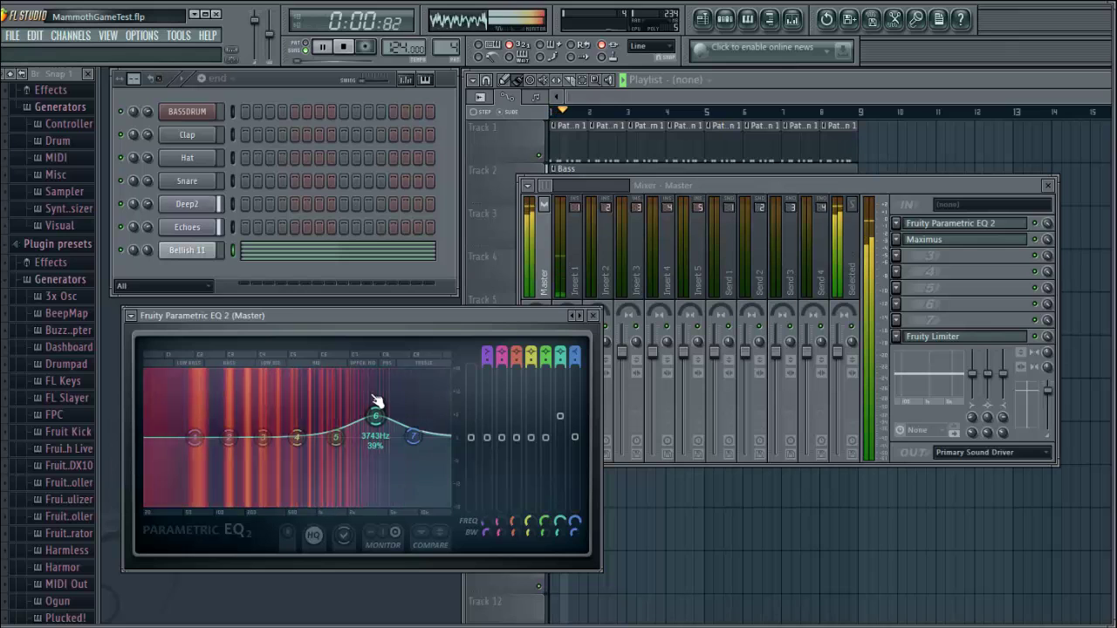
drag(376, 399, 385, 465)
key(space)
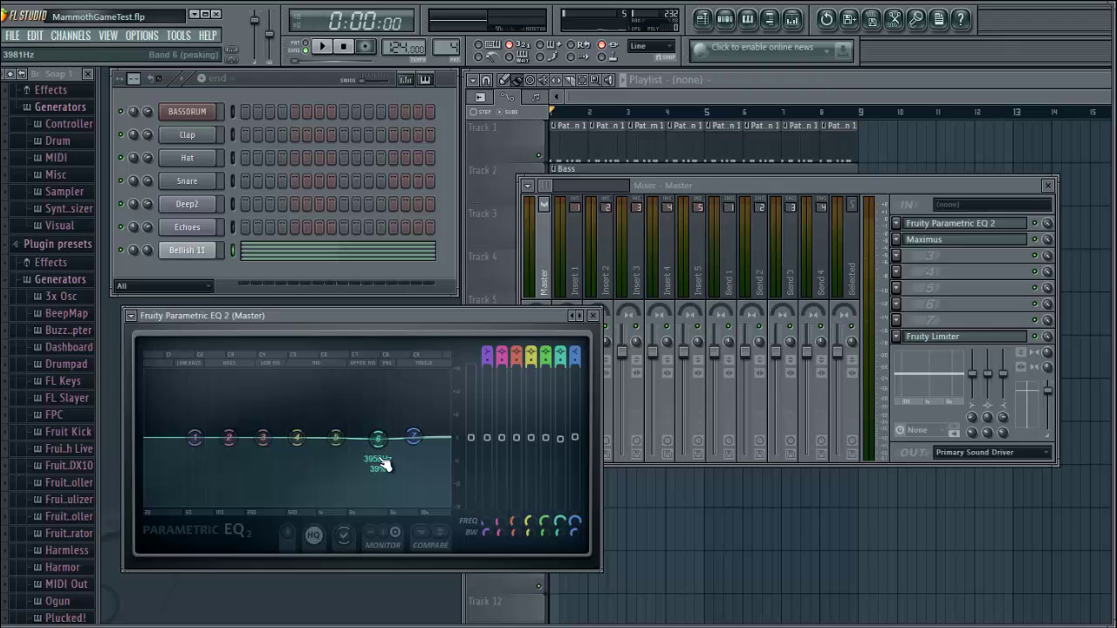
Step: Audition a band 6 dip near 3.7 kHz, then return band 6 to 0 dB
mouse_move(384, 465)
mouse_down()
mouse_move(366, 520)
mouse_move(387, 388)
mouse_move(375, 461)
mouse_up()
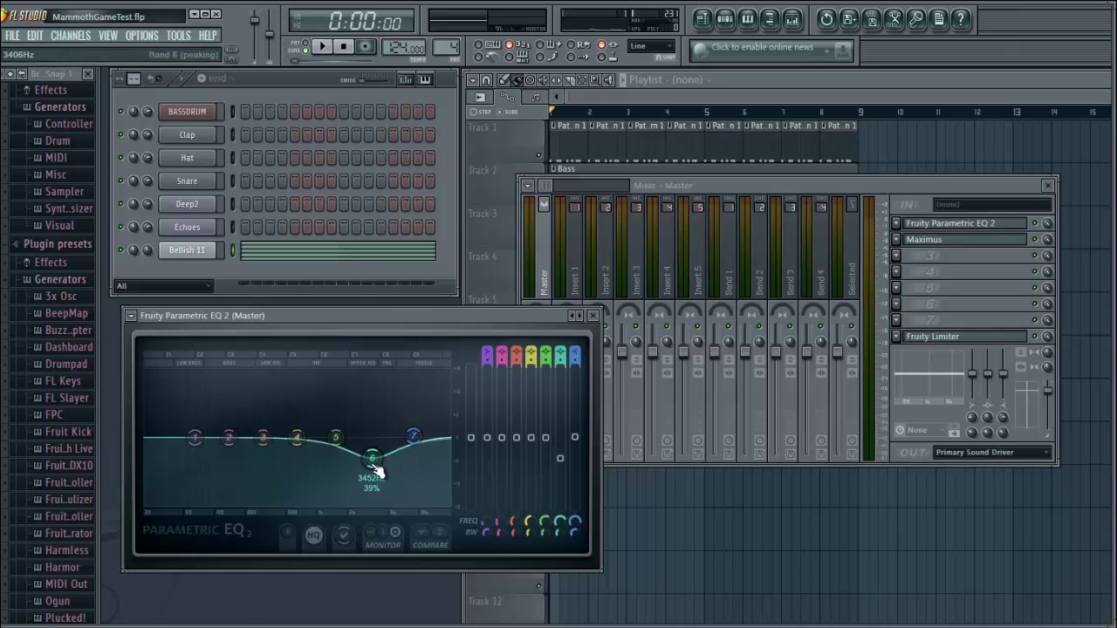
key(space)
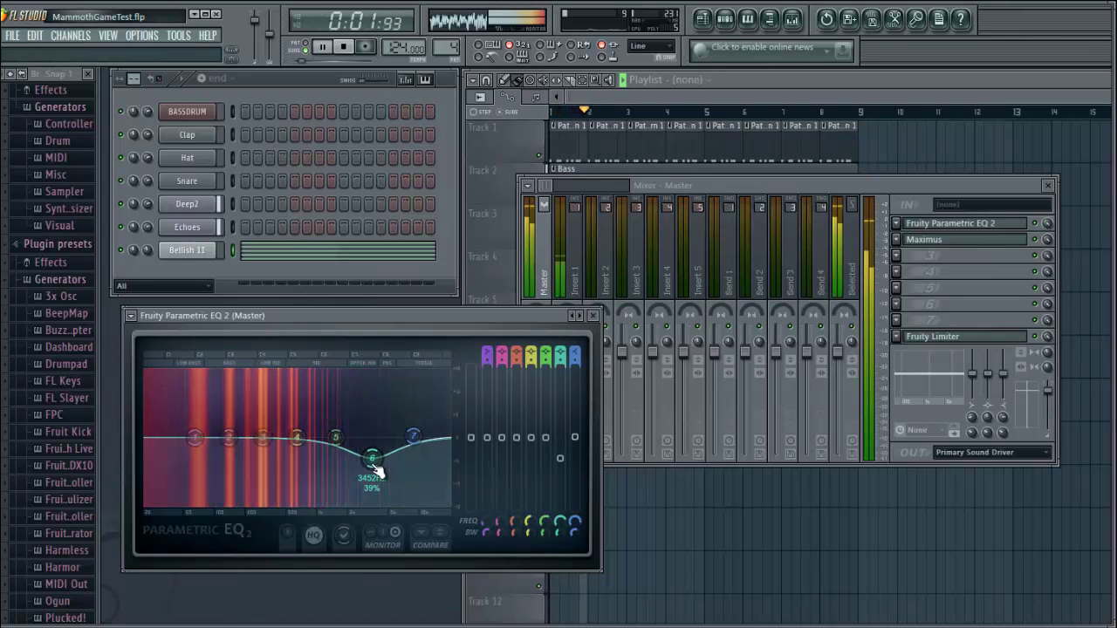
key(space)
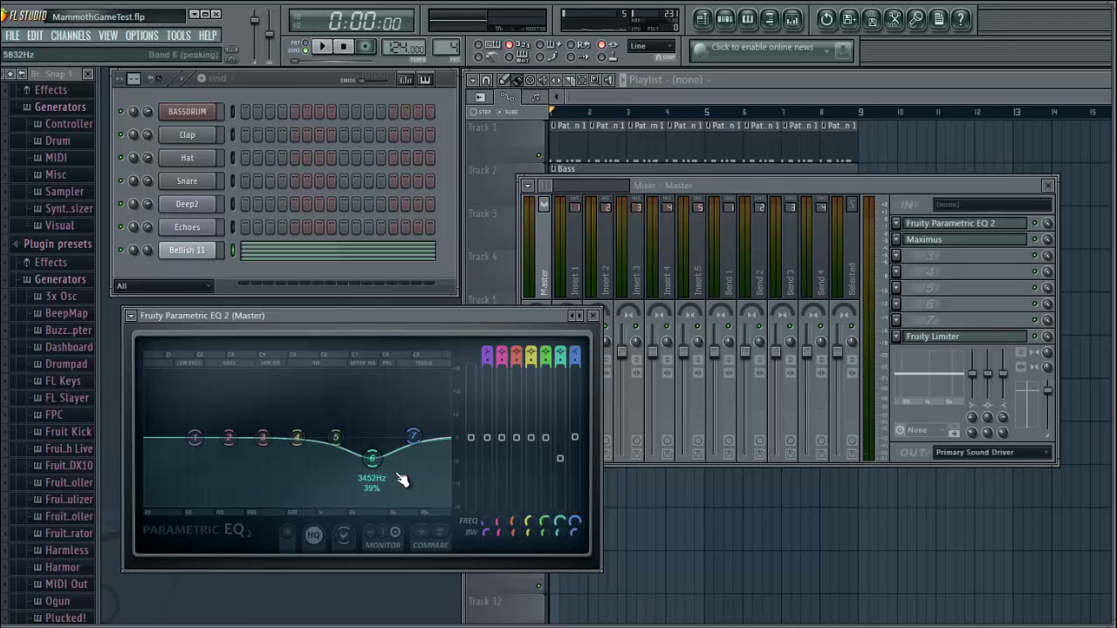
mouse_move(372, 458)
mouse_down()
mouse_move(373, 419)
mouse_move(379, 438)
mouse_up()
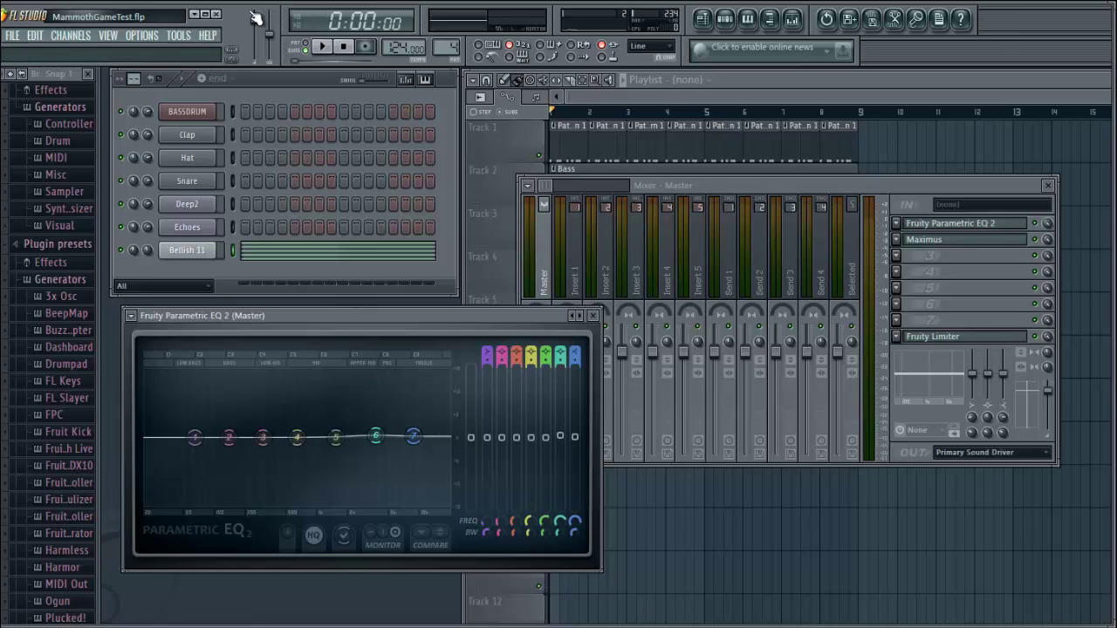
Step: Audition the song at about half master volume, then raise it to 93% (−1.6 dB)
drag(262, 28, 256, 78)
key(space)
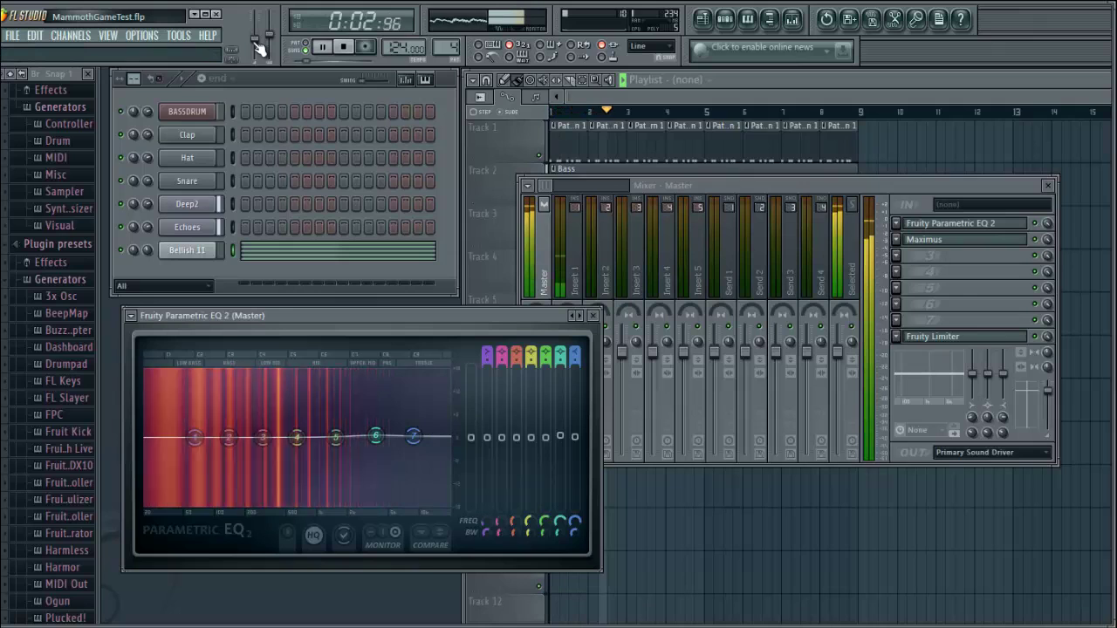
key(space)
drag(260, 50, 262, 11)
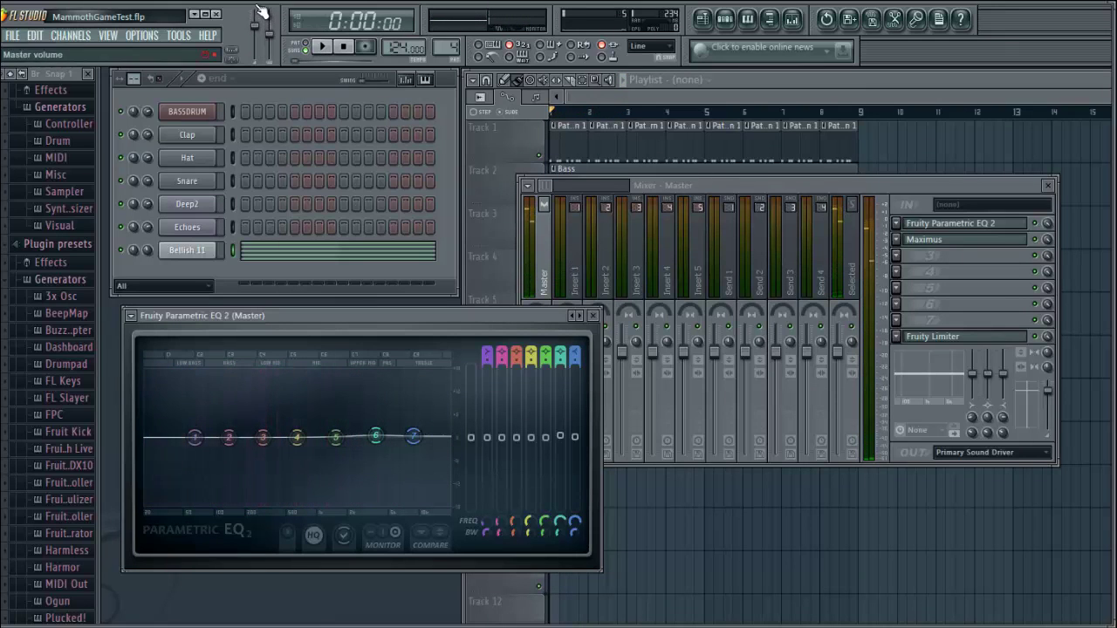
key(space)
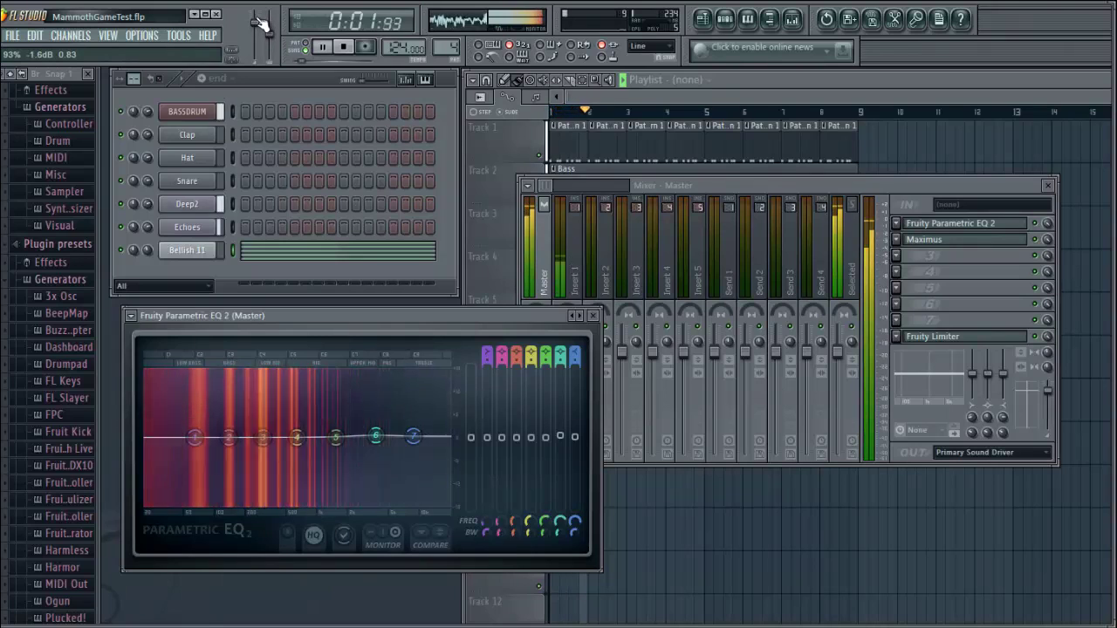
key(space)
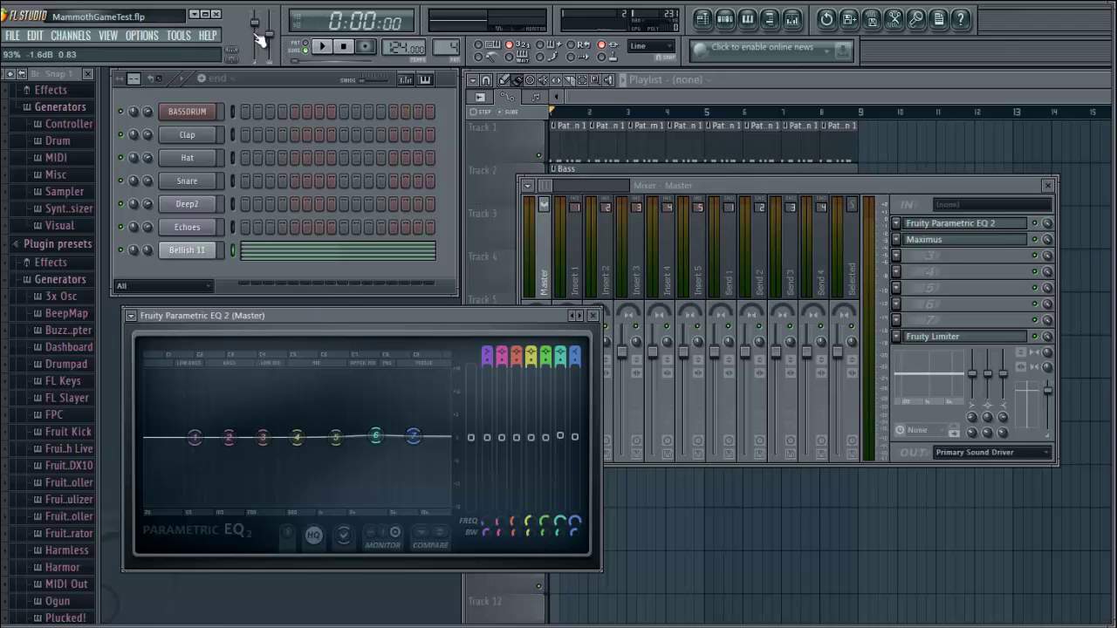
click(198, 245)
click(192, 242)
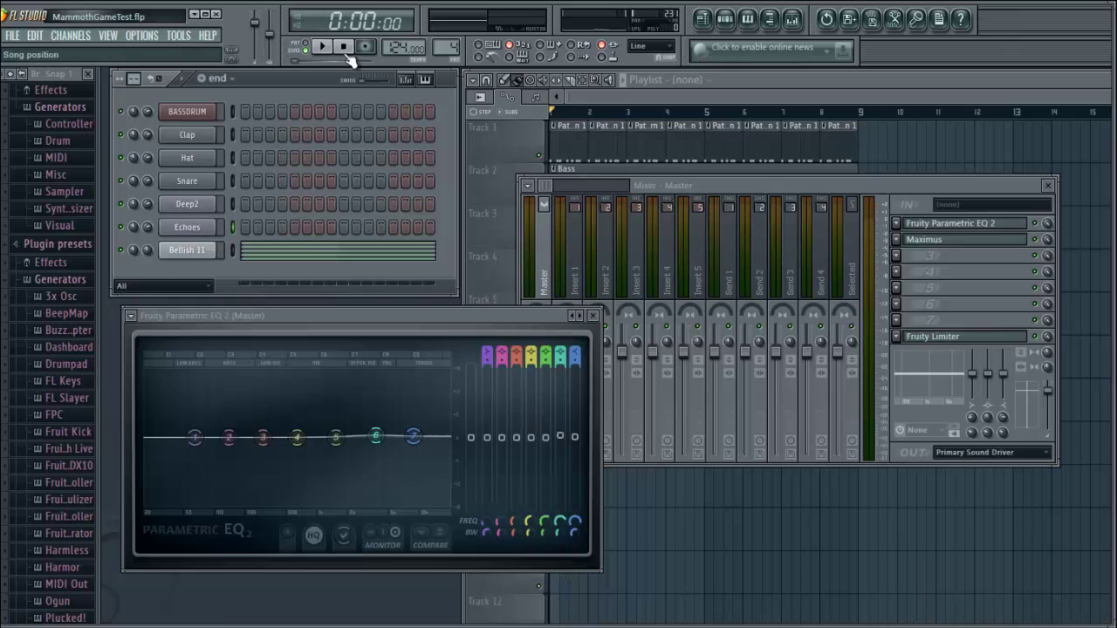
click(495, 117)
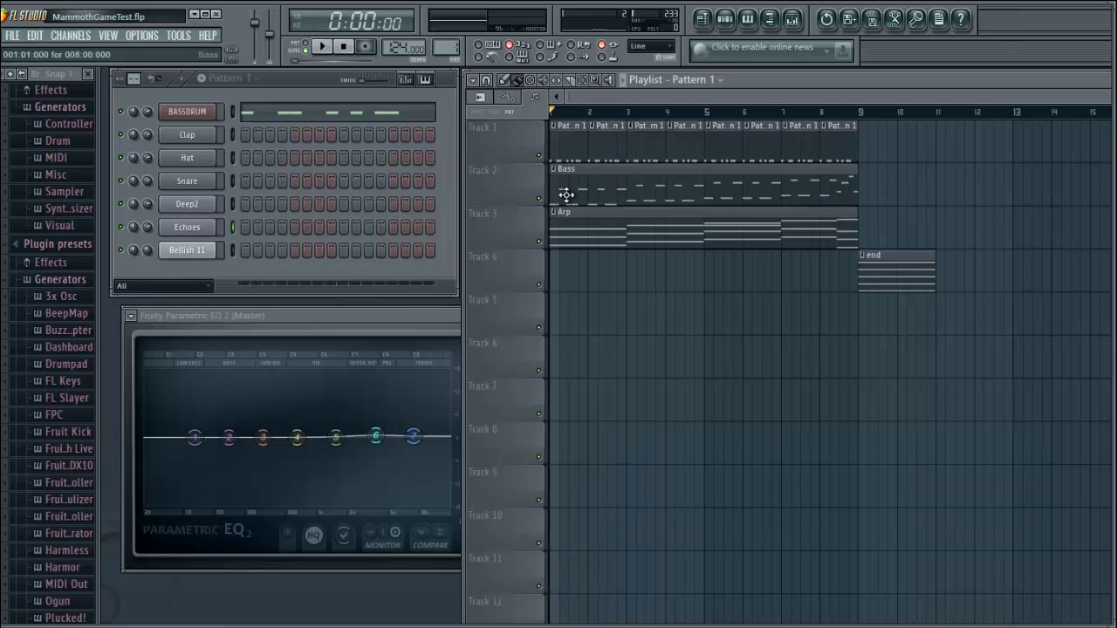
click(567, 234)
click(411, 236)
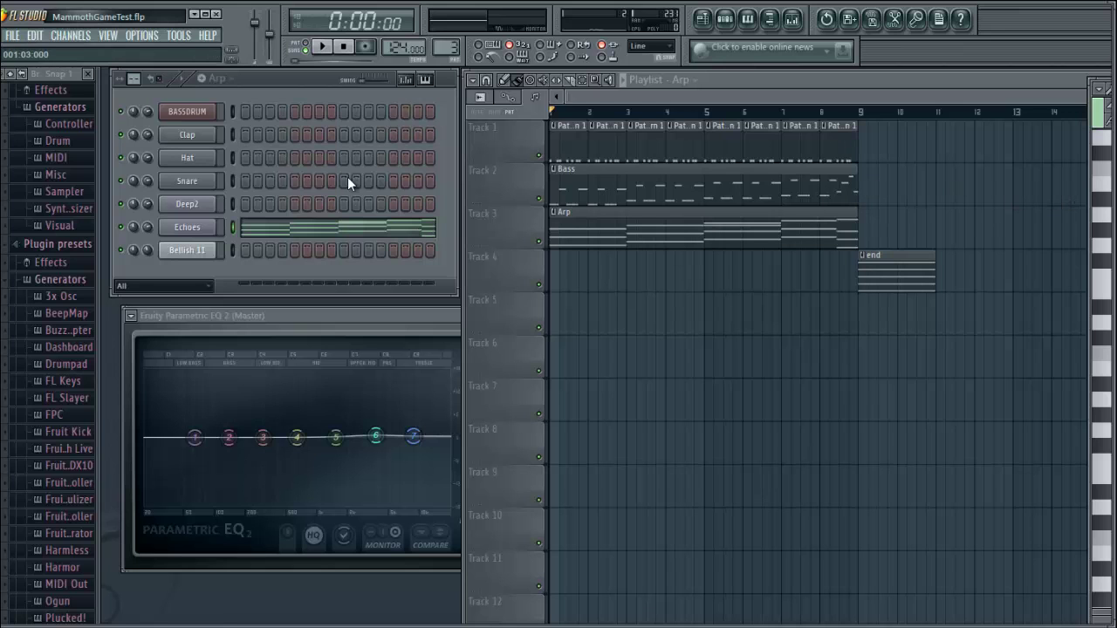
key(space)
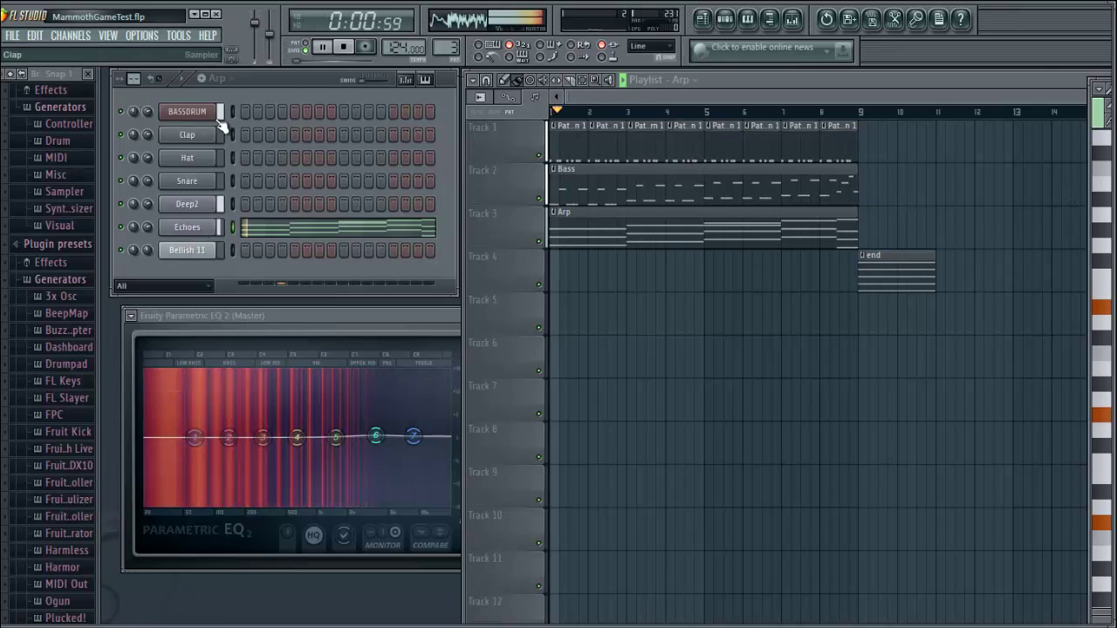
click(187, 81)
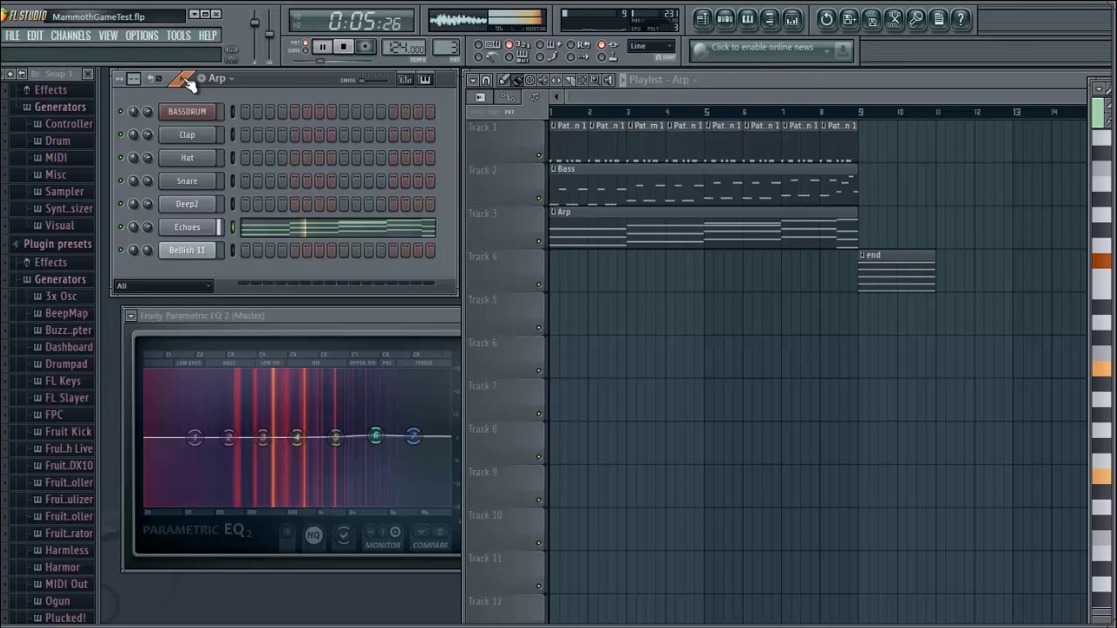
key(space)
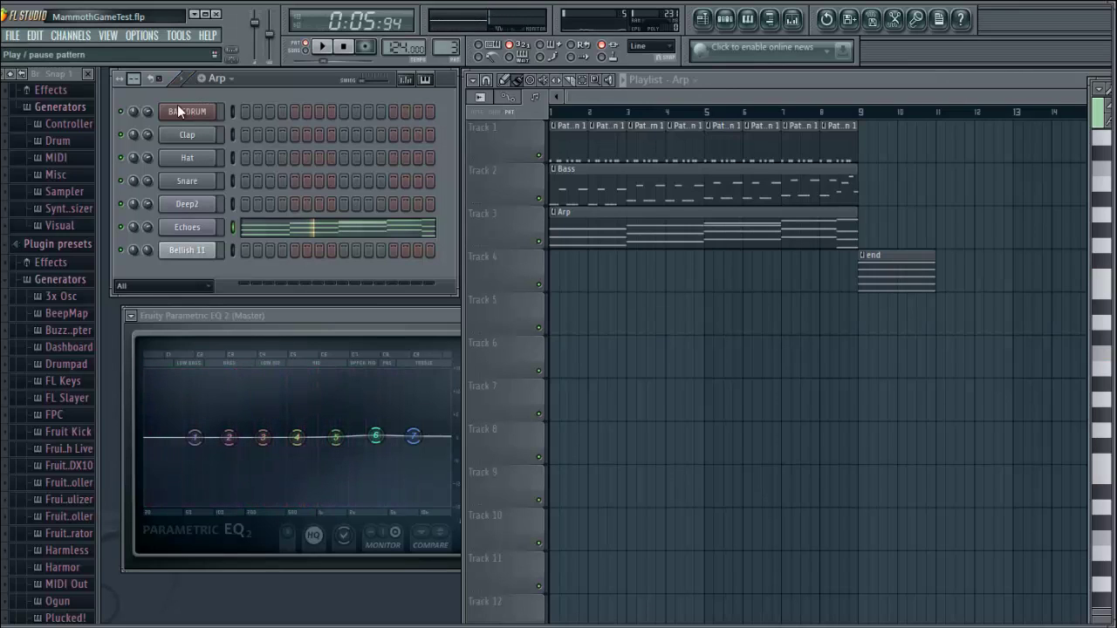
click(183, 83)
click(183, 83)
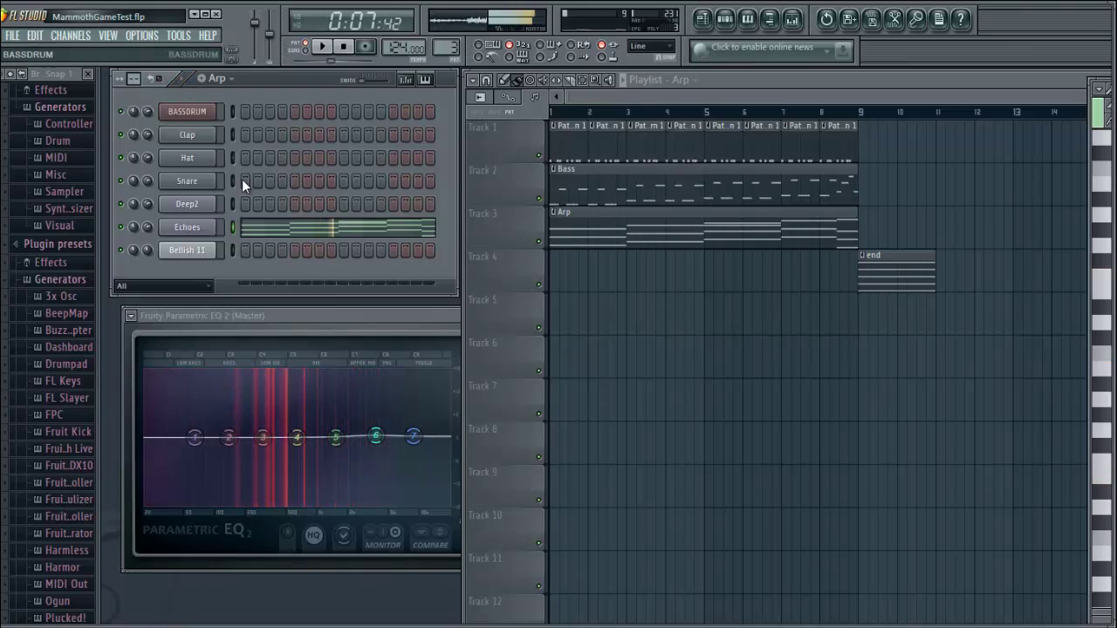
Step: Open the Mixer and rename the Insert 2 track to Echoes
click(792, 18)
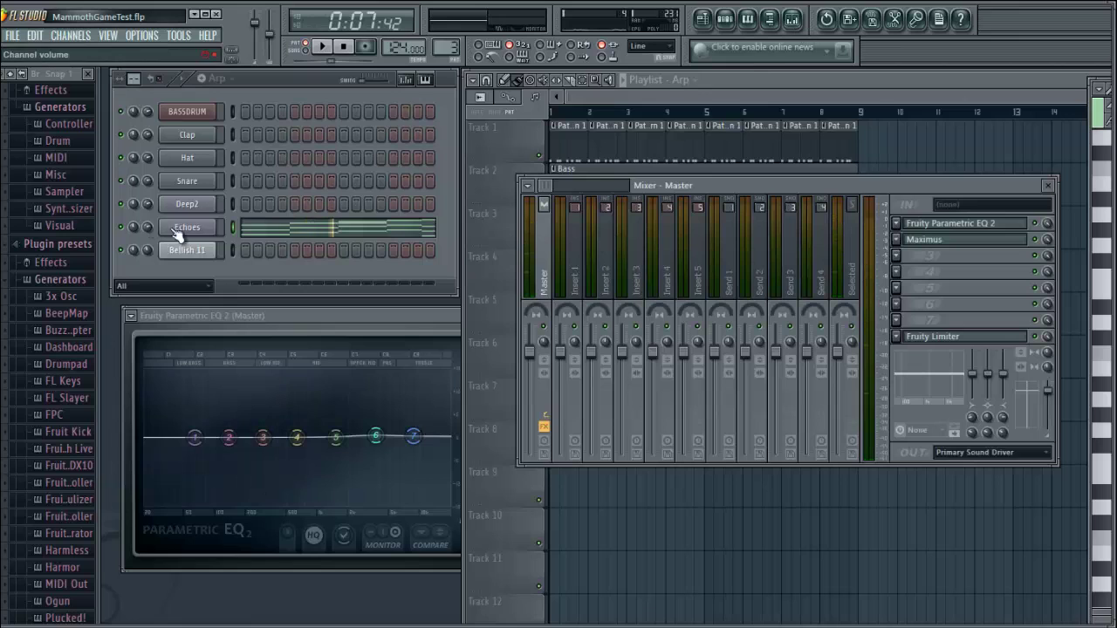
click(190, 229)
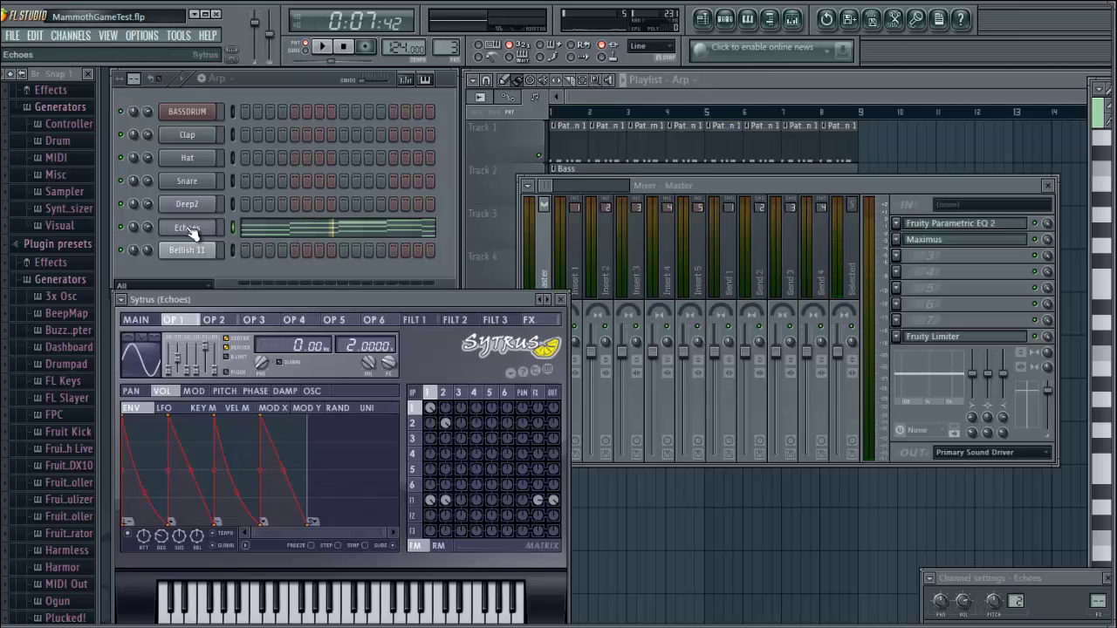
click(613, 279)
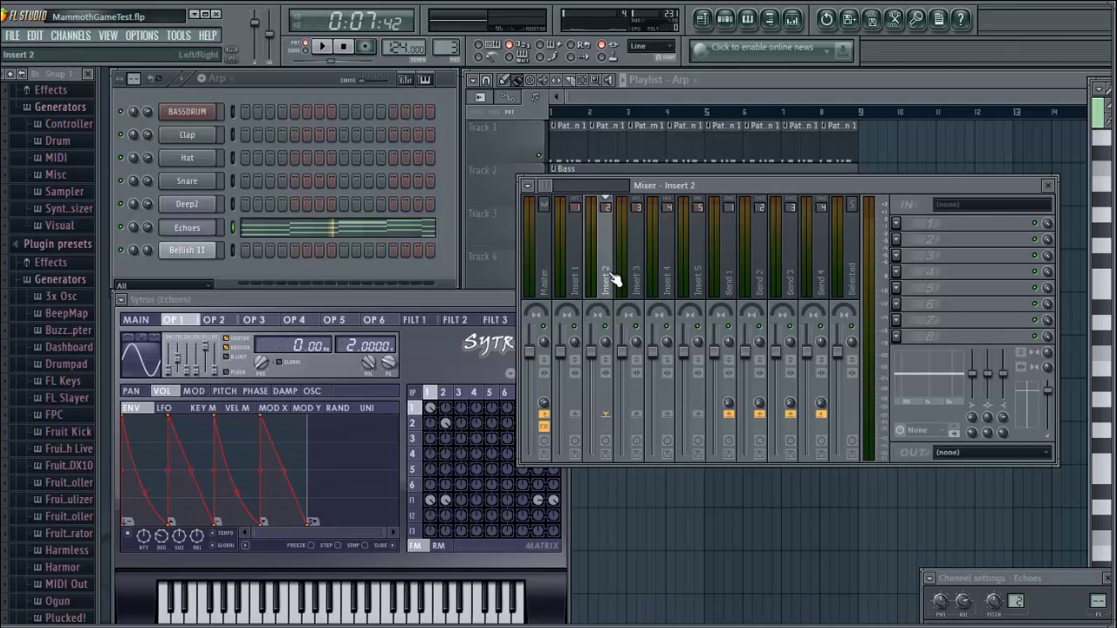
key(ctrl+l)
Step: Audition the Echoes channel and list plugins for its first effect slot
click(190, 79)
key(space)
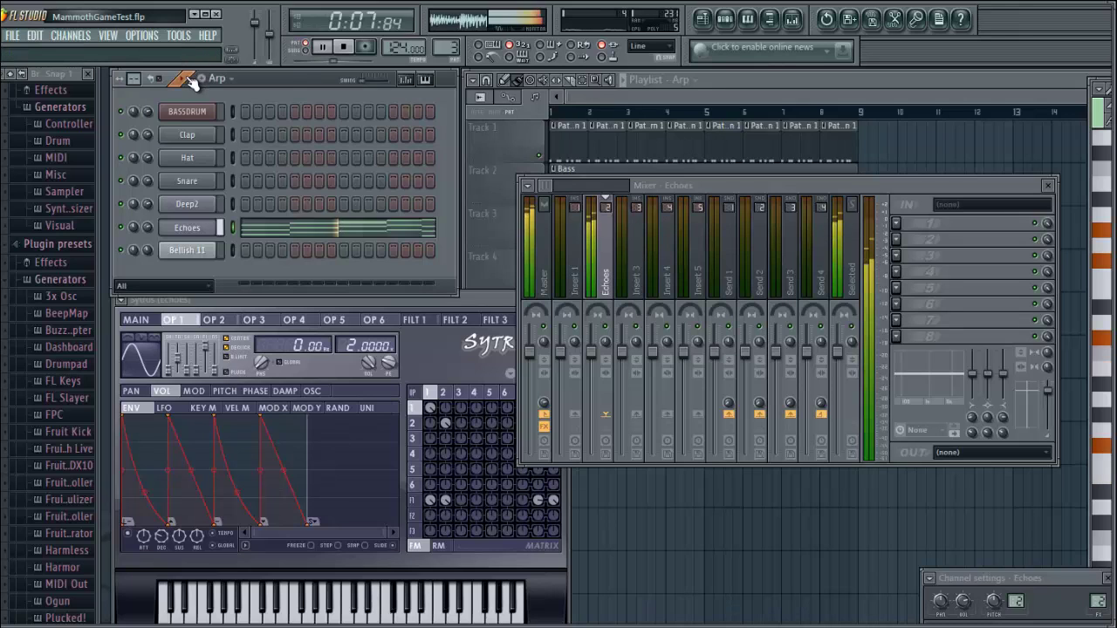
key(space)
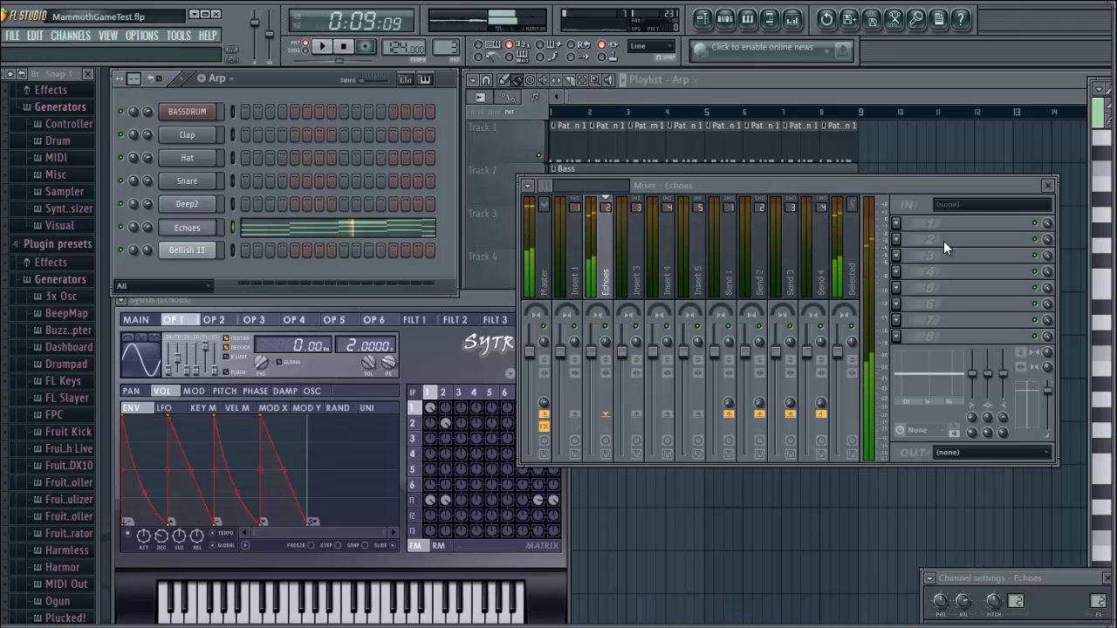
click(896, 223)
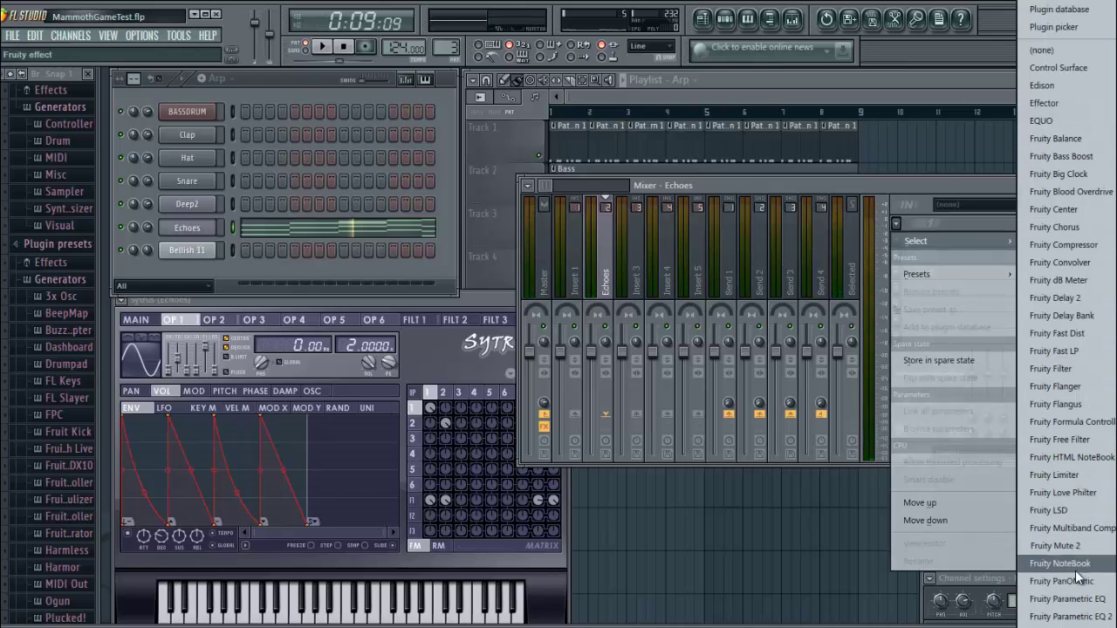
Step: Load Fruity Parametric EQ 2 on Echoes and open both the Master and Echoes EQ windows
click(1067, 616)
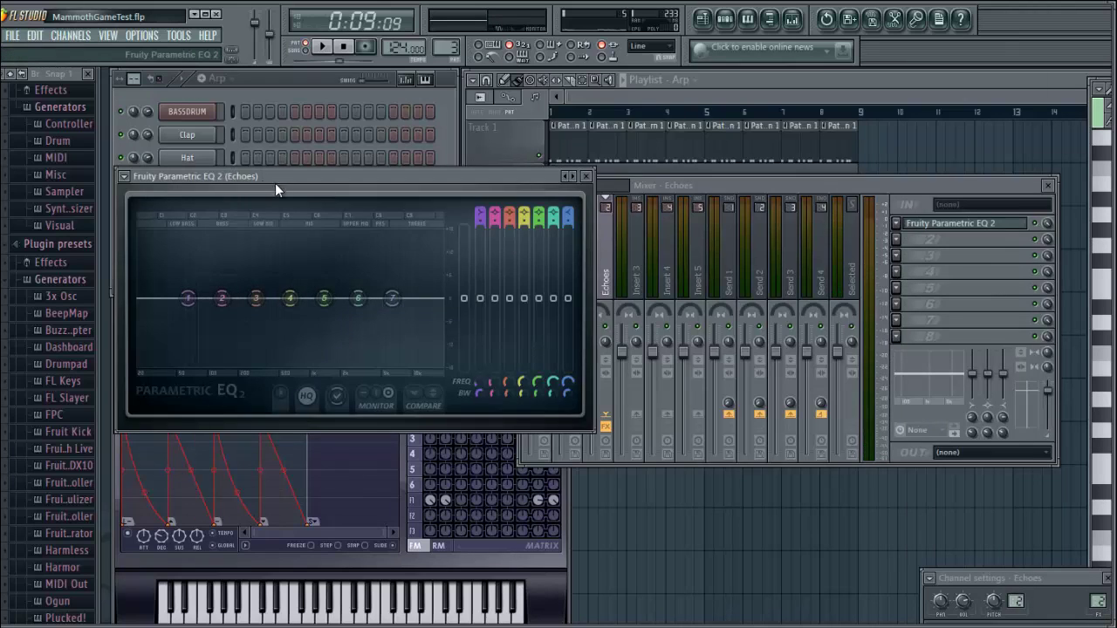
drag(263, 181, 720, 191)
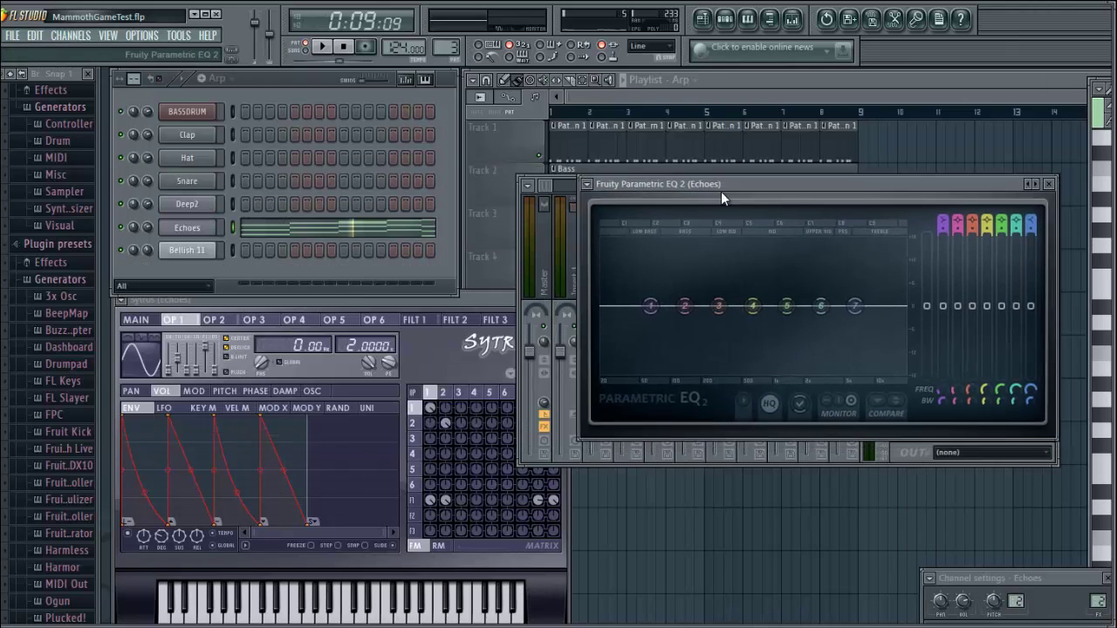
click(328, 302)
click(536, 236)
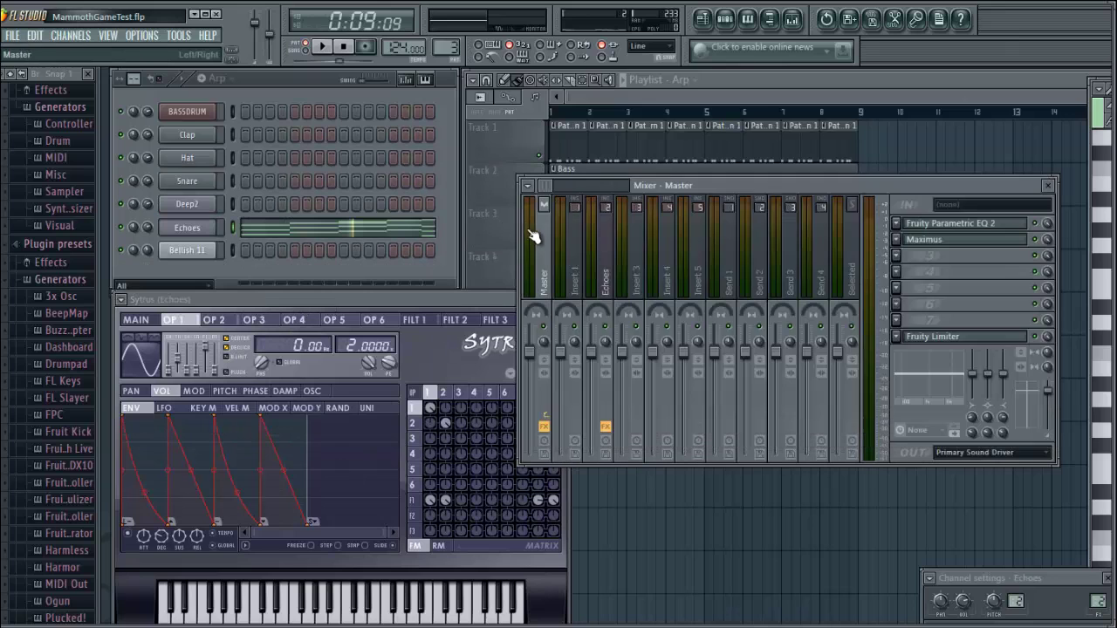
click(955, 223)
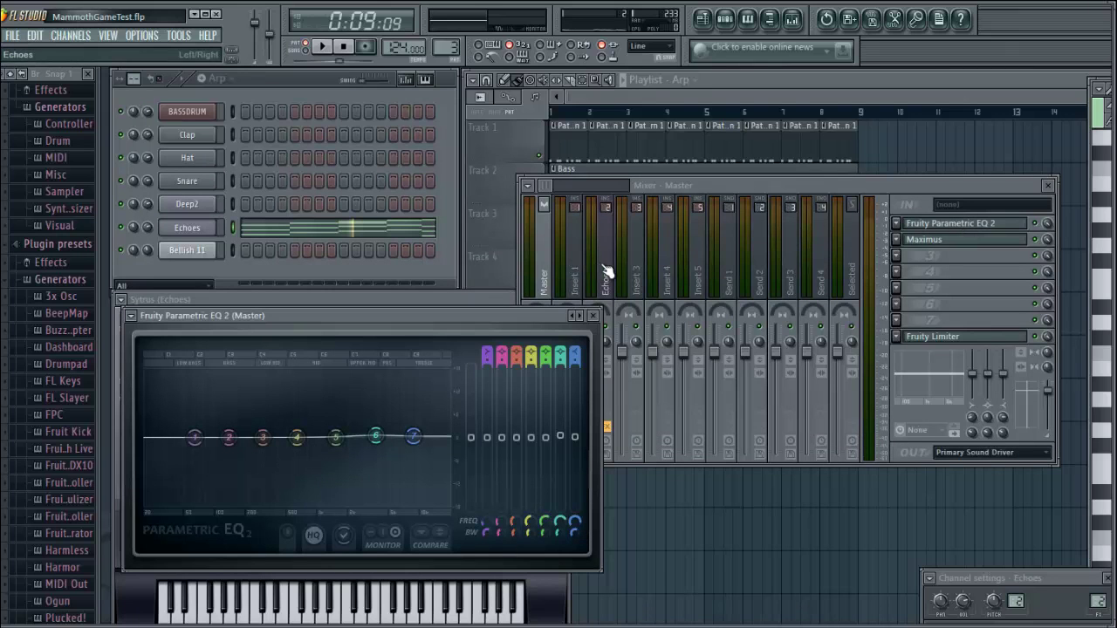
click(604, 270)
click(921, 224)
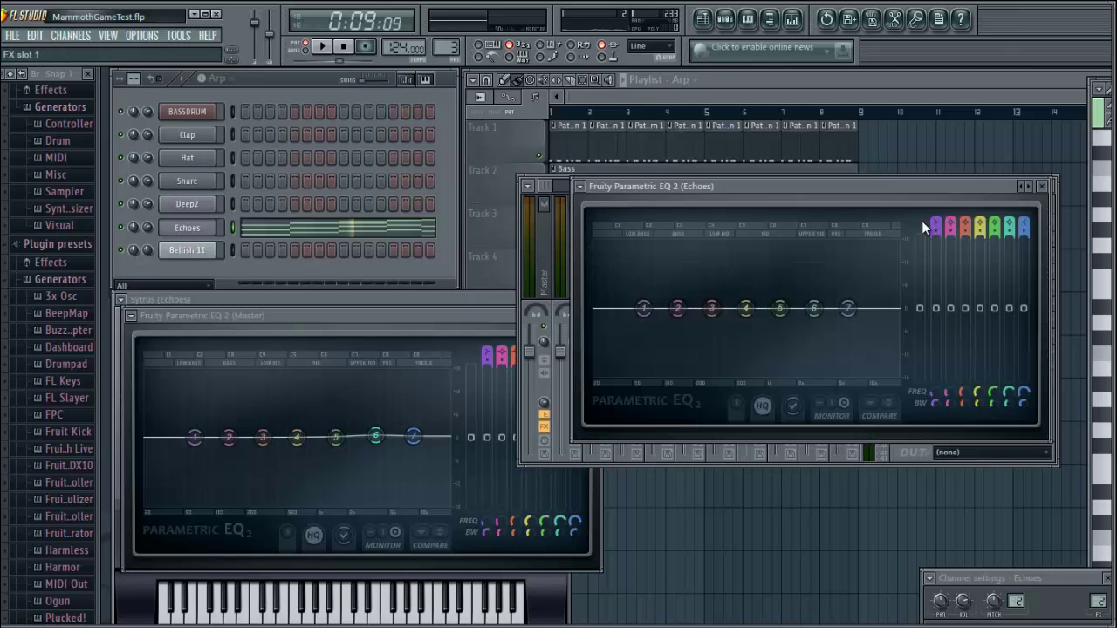
drag(805, 192, 804, 205)
key(space)
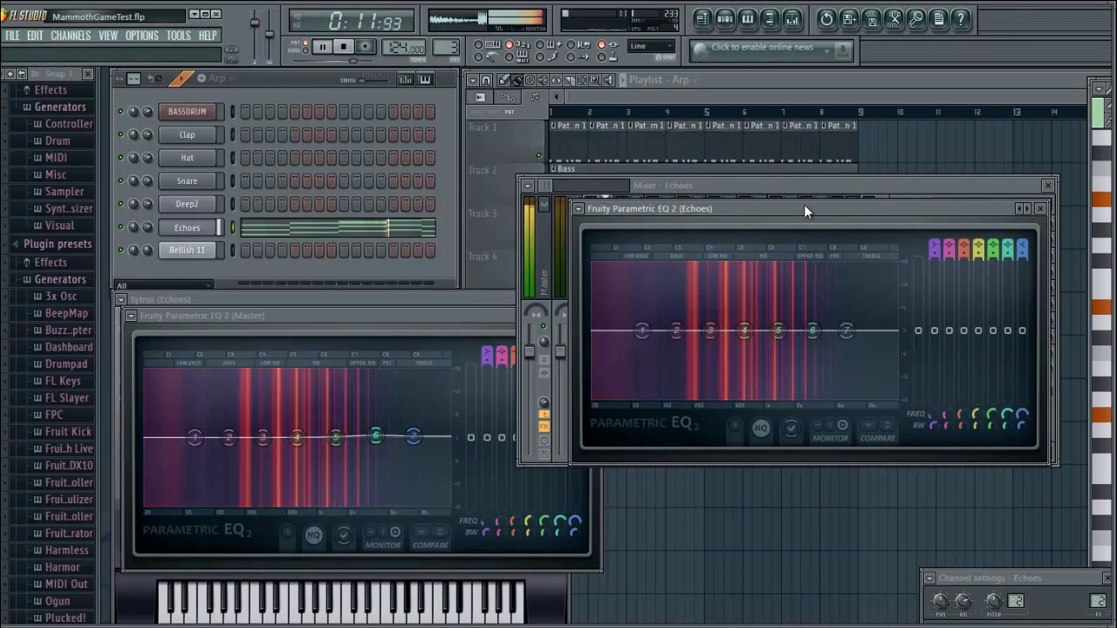
key(space)
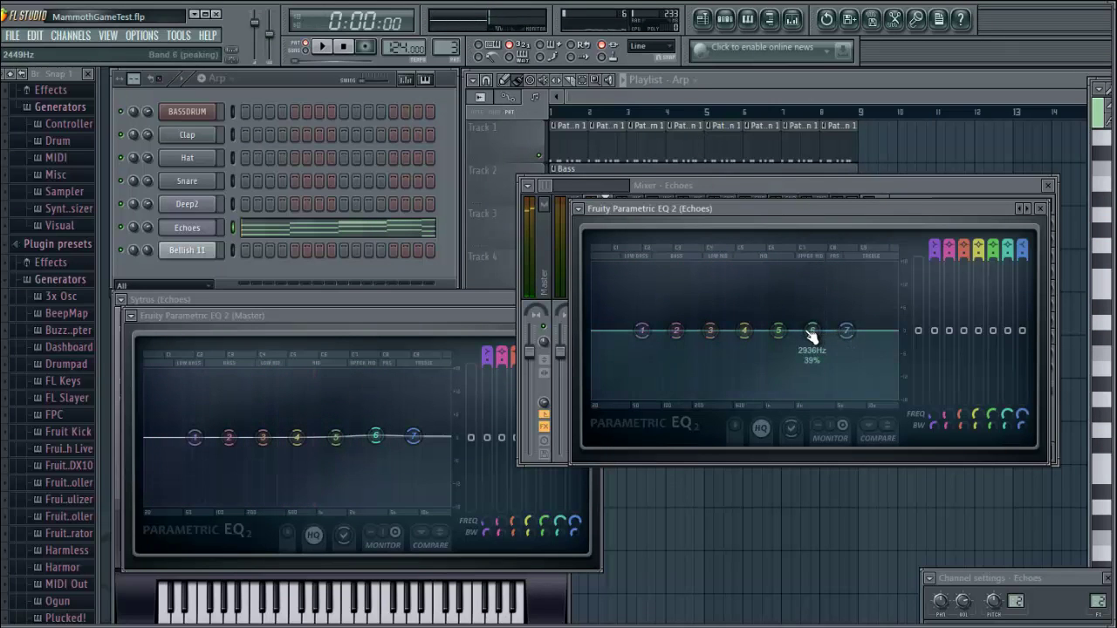
Step: Pull Echoes EQ bands 6 and 7 down into a high cut and audition it
drag(846, 332, 860, 437)
drag(812, 332, 809, 437)
drag(854, 407, 850, 409)
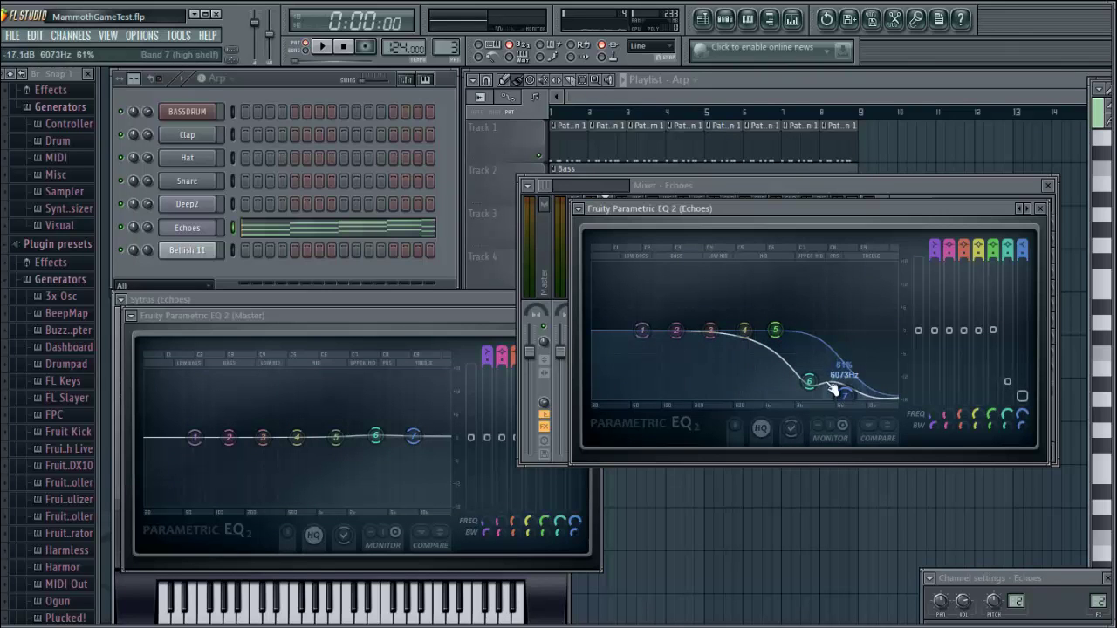
click(183, 80)
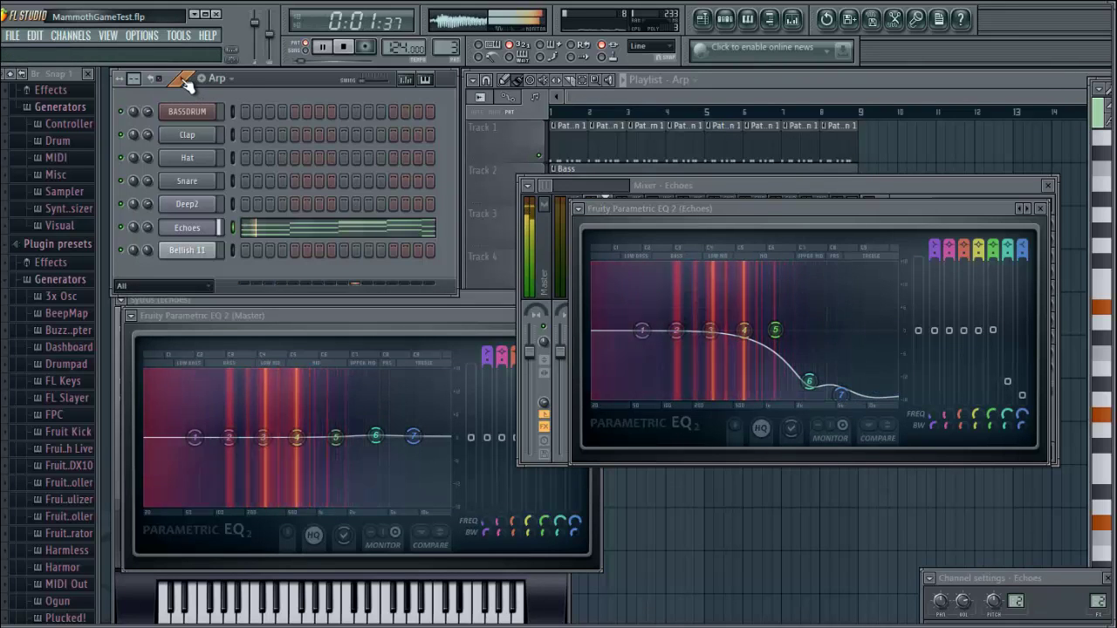
key(ctrl+space)
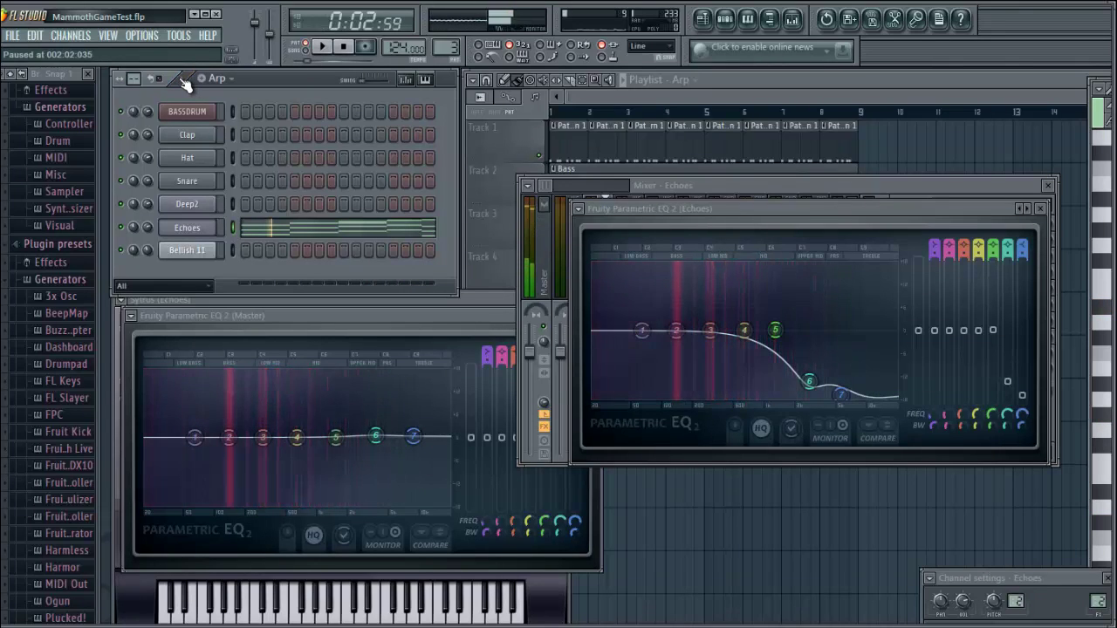
Step: Try a band 6 boost, then notch band 6 deeply near 3 kHz and lower band 7
drag(809, 381, 829, 281)
drag(856, 338, 890, 280)
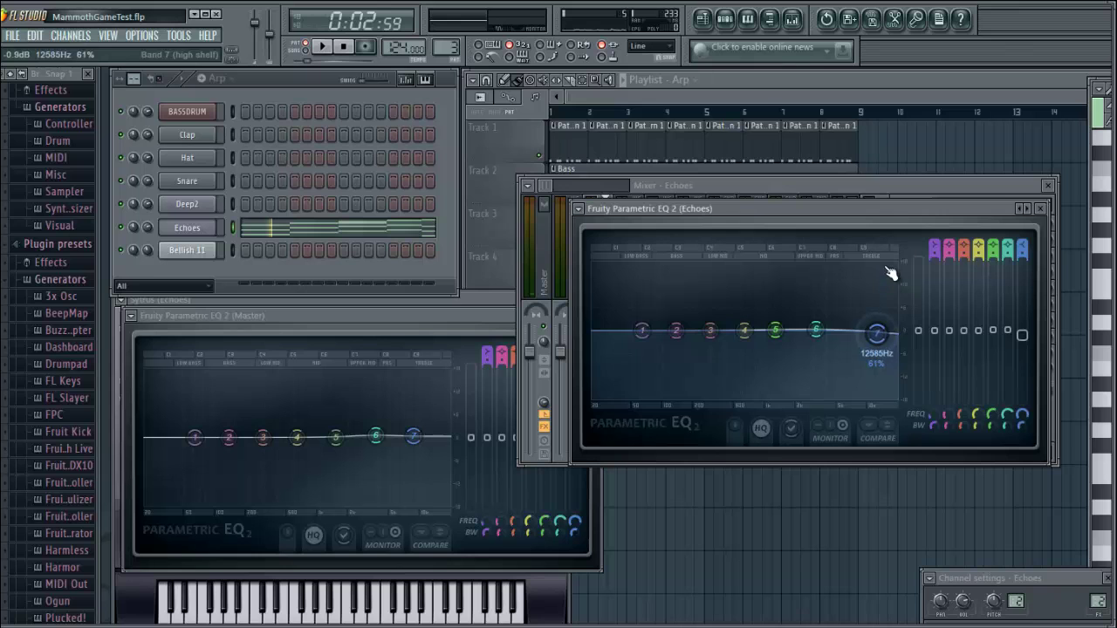
key(ctrl+space)
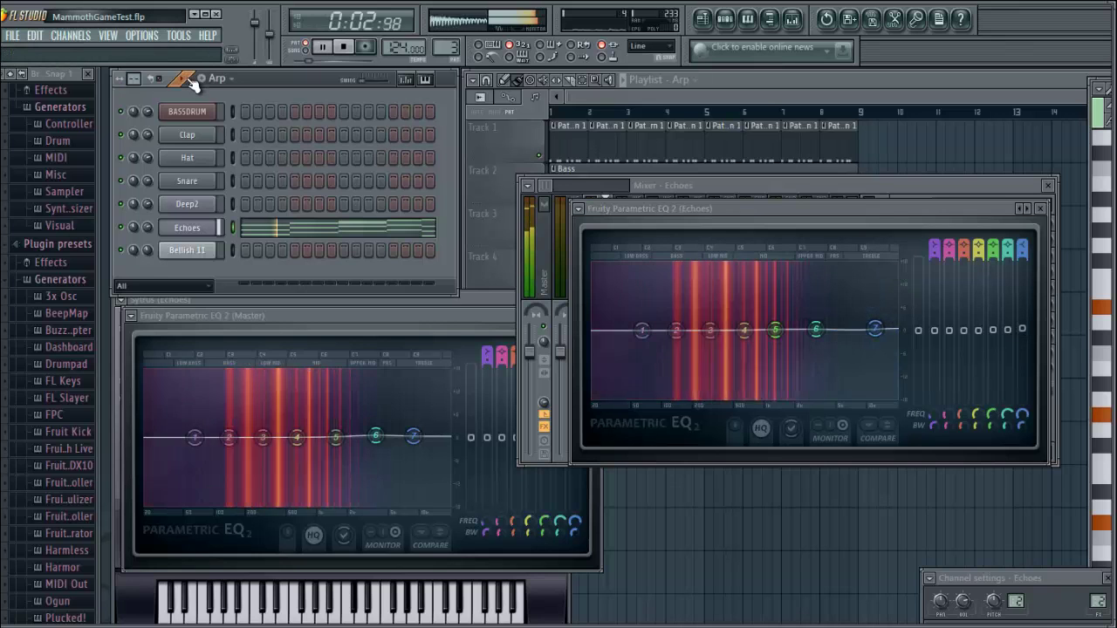
key(ctrl+space)
drag(815, 329, 807, 382)
drag(873, 329, 879, 362)
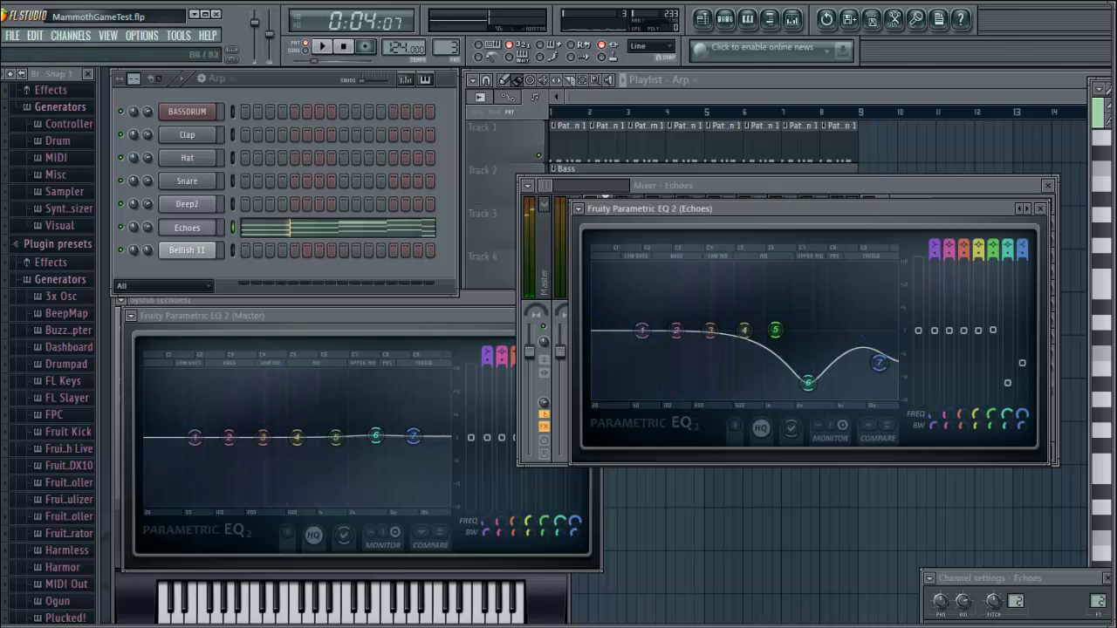
drag(1093, 84, 215, 116)
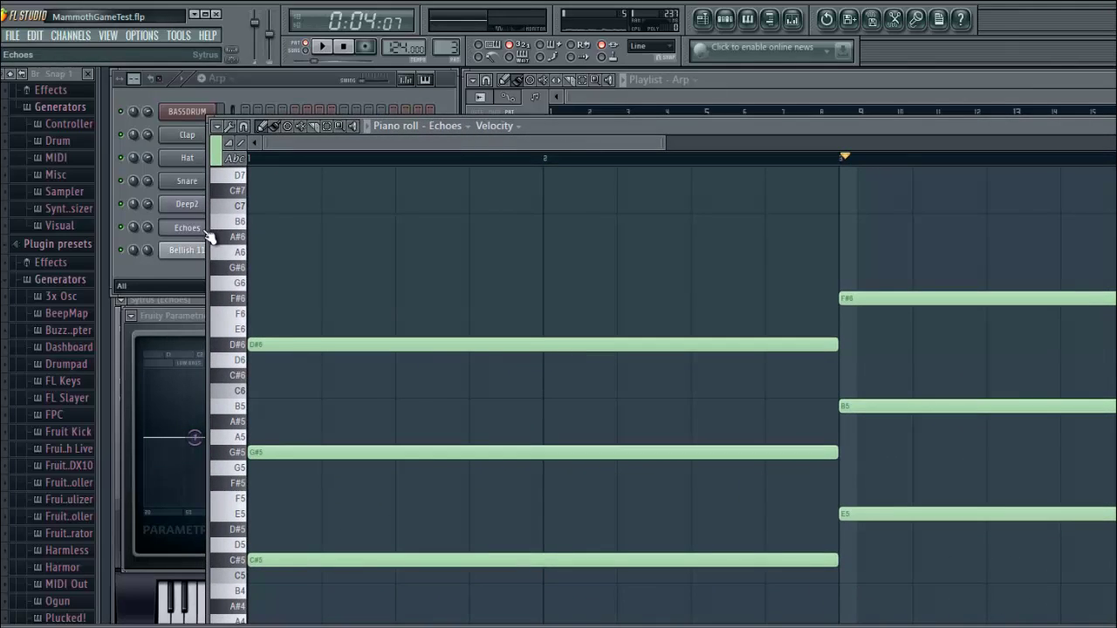
Step: Resize and move the Echoes piano roll to show its held D#6, G#5, C#5 and F#6, B5, E5 chords
drag(211, 232, 609, 209)
drag(1014, 126, 558, 122)
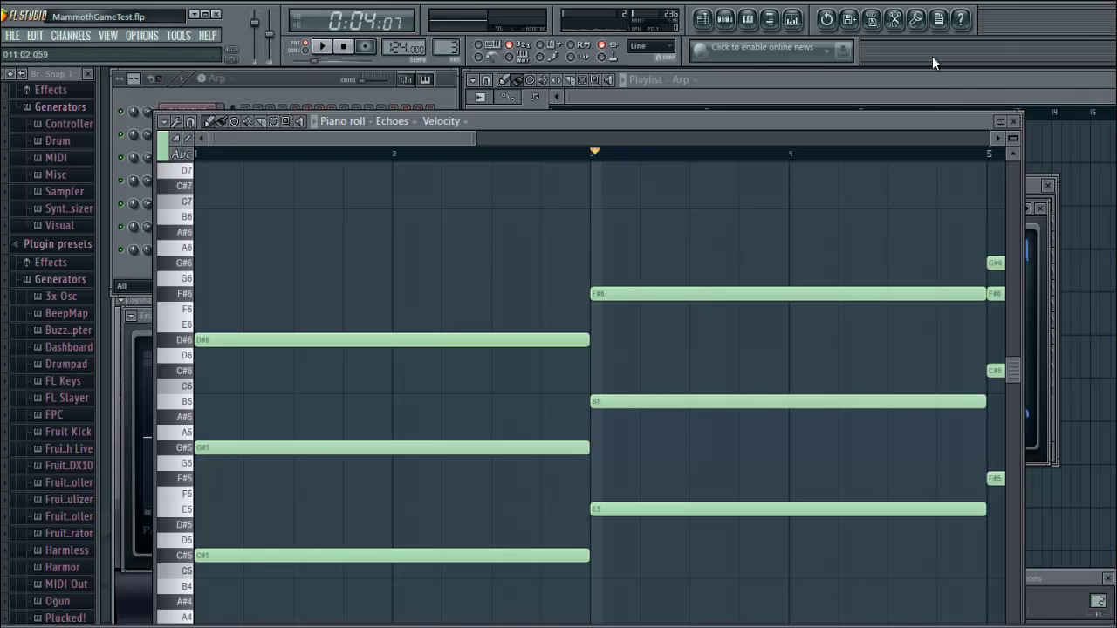
Step: Close the piano roll and shape Echoes EQ bands 7 and 6 into a high cut from about 3.4 kHz
click(1013, 121)
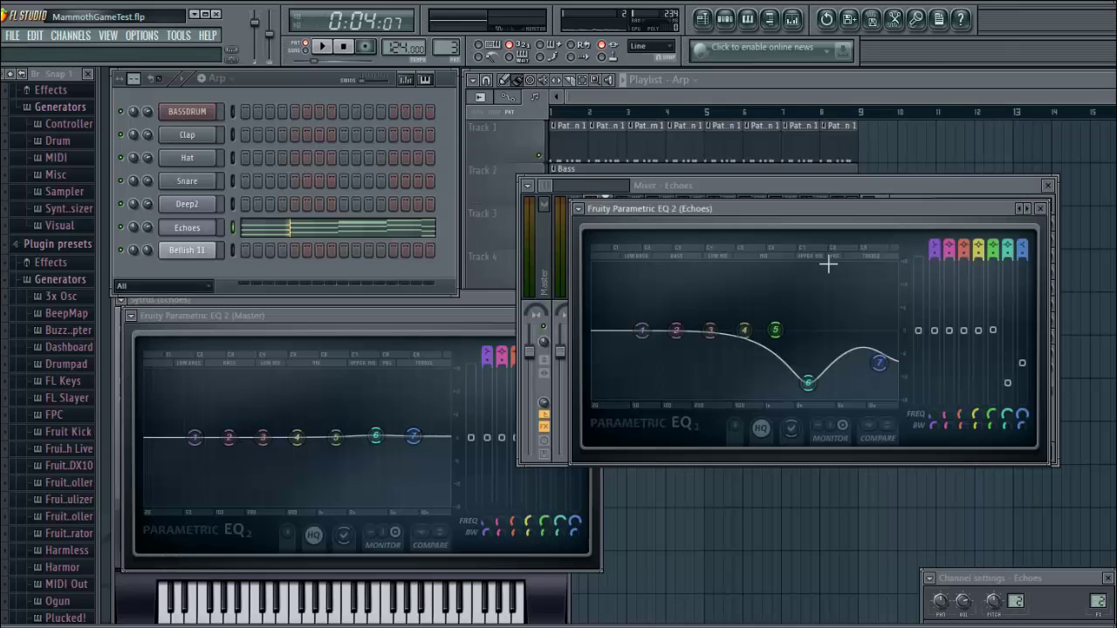
drag(878, 367, 851, 404)
key(space)
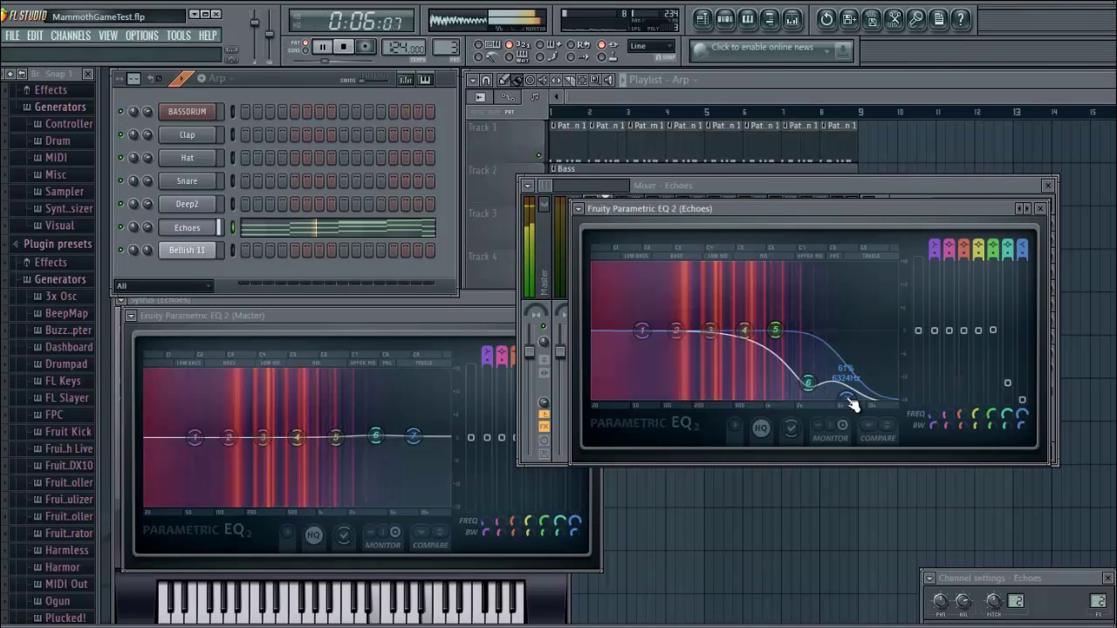
key(space)
drag(808, 382, 826, 397)
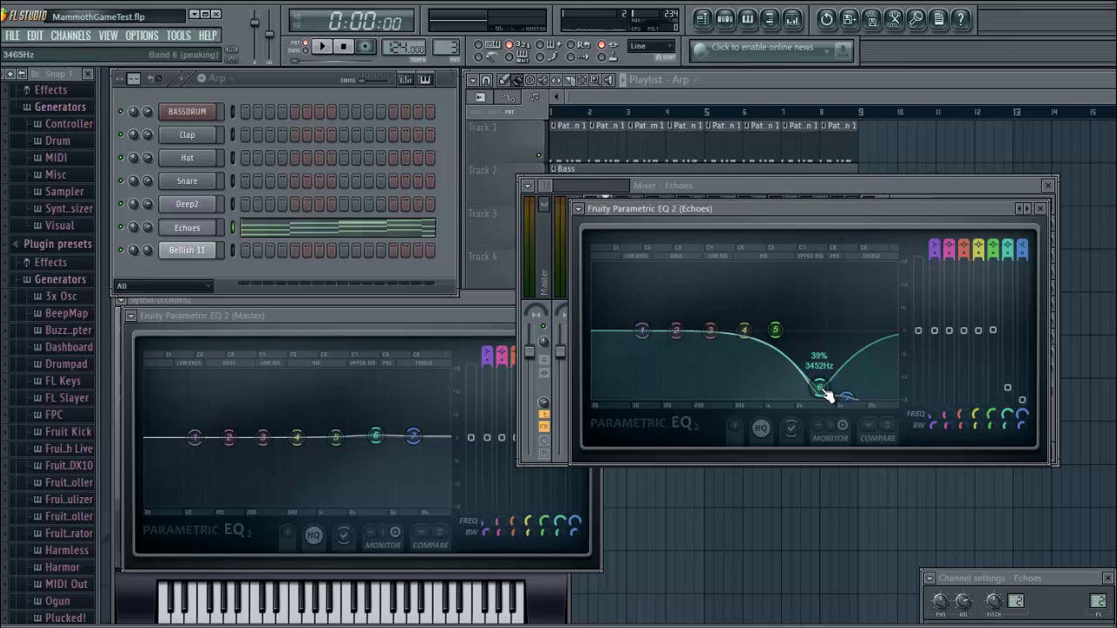
key(space)
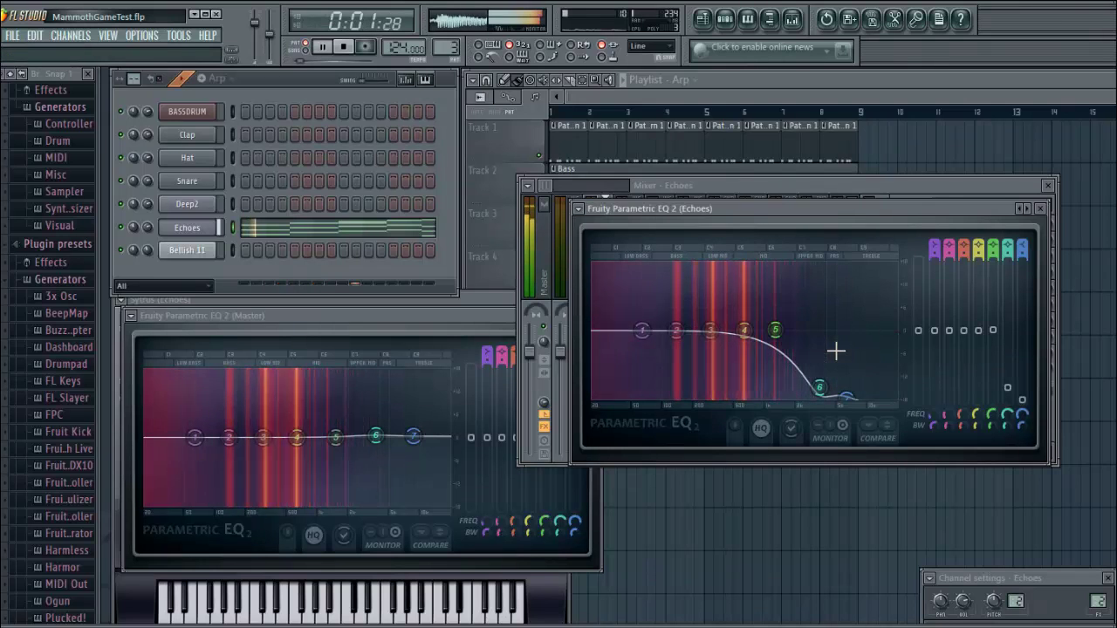
key(space)
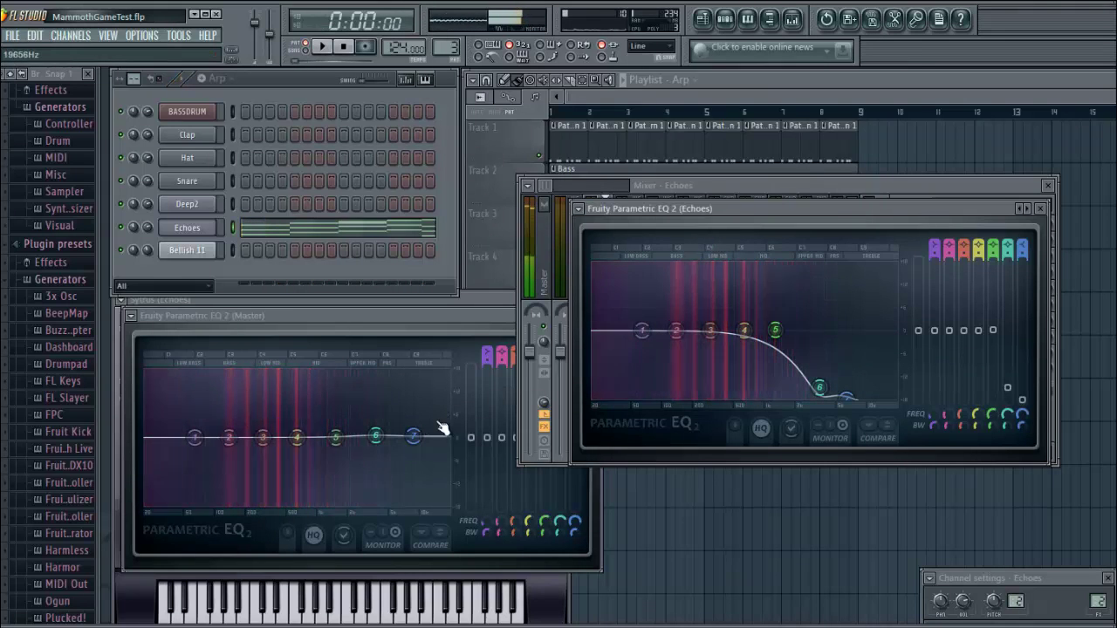
click(190, 230)
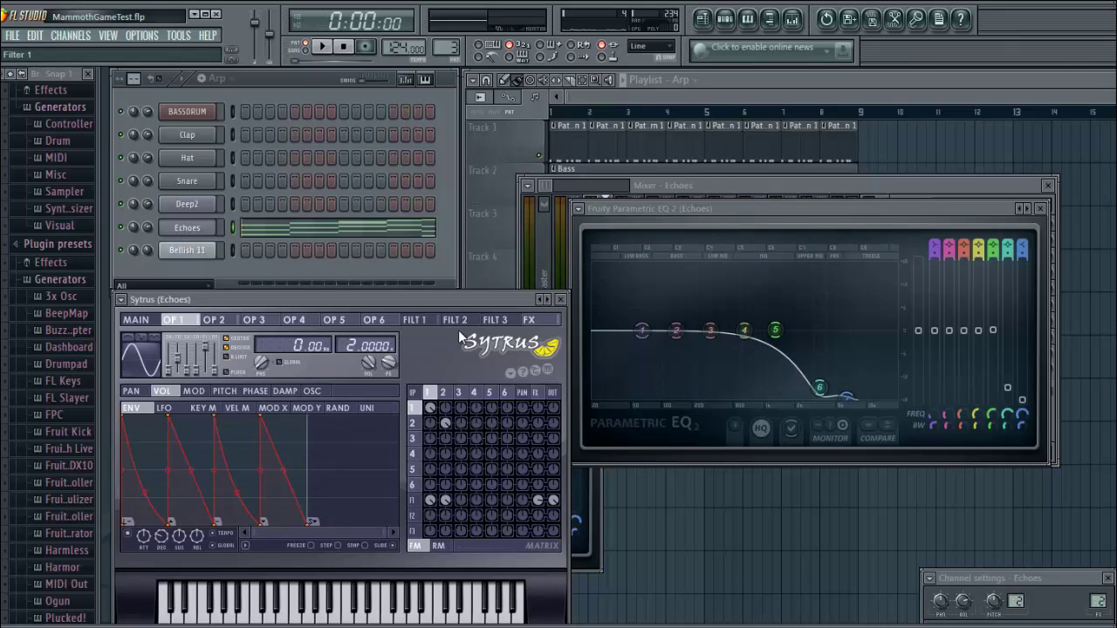
Step: Try a high-shelf cut with Master EQ band 7, return it nearly flat, and start playback
click(585, 519)
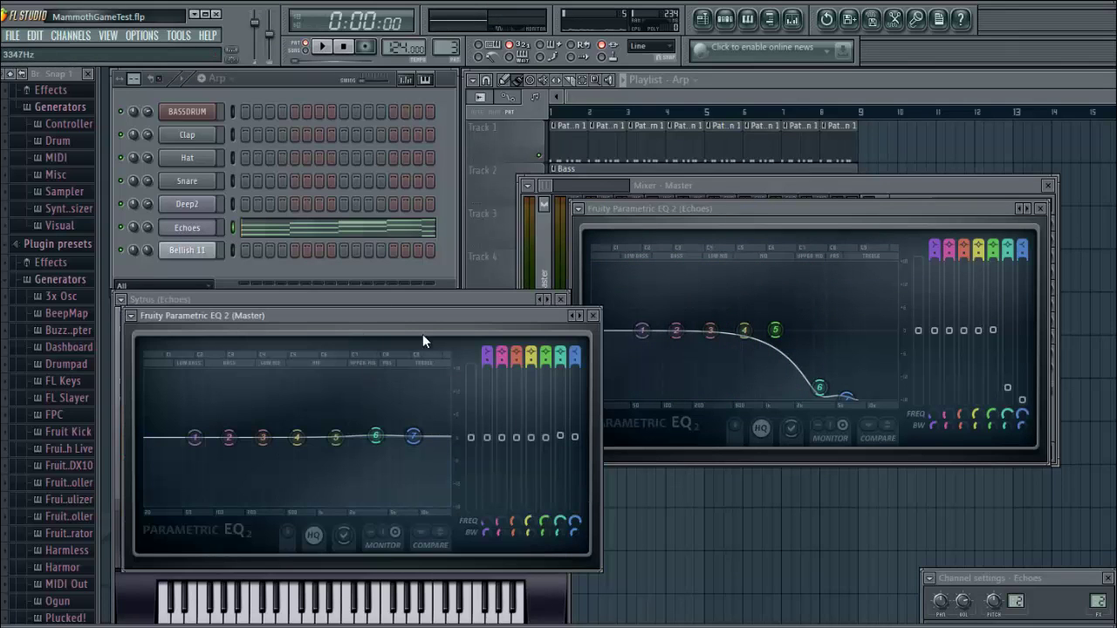
drag(413, 436, 403, 597)
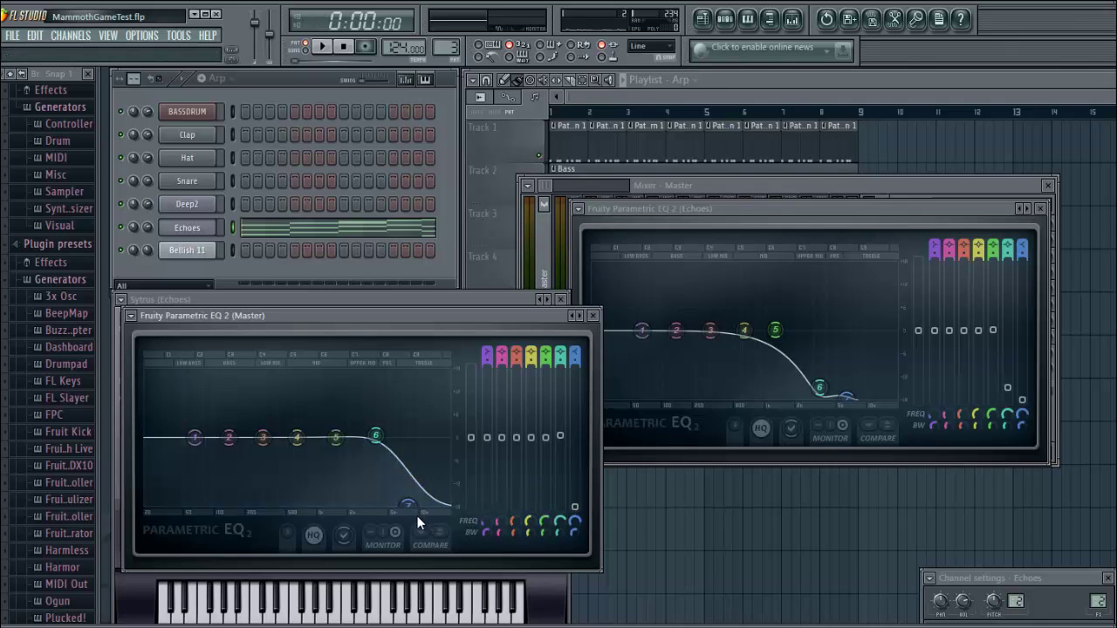
drag(419, 508, 425, 427)
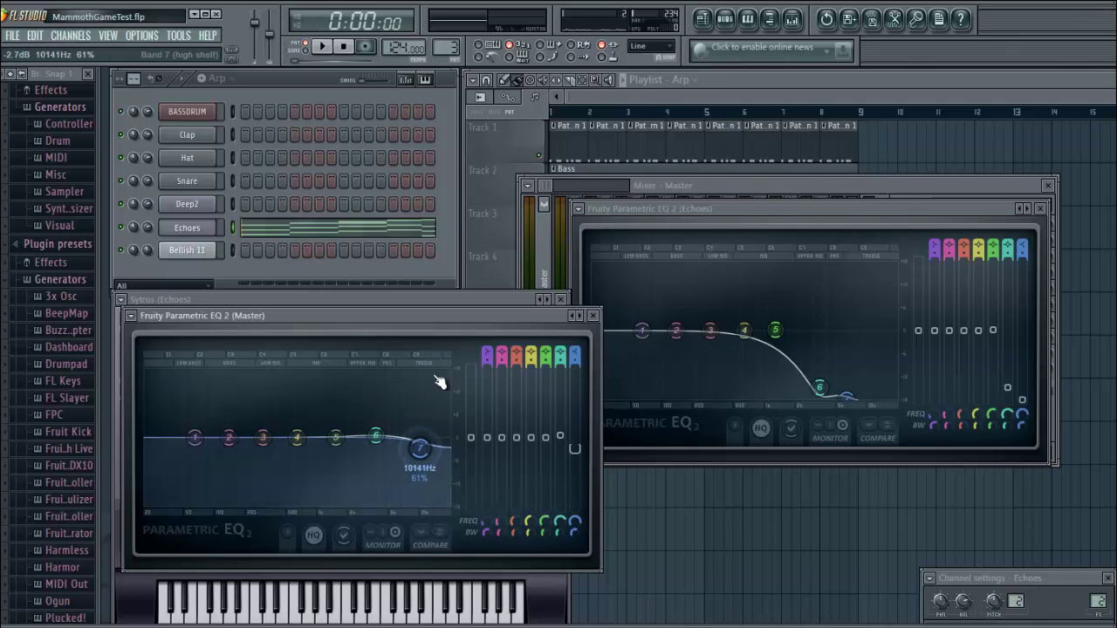
click(319, 49)
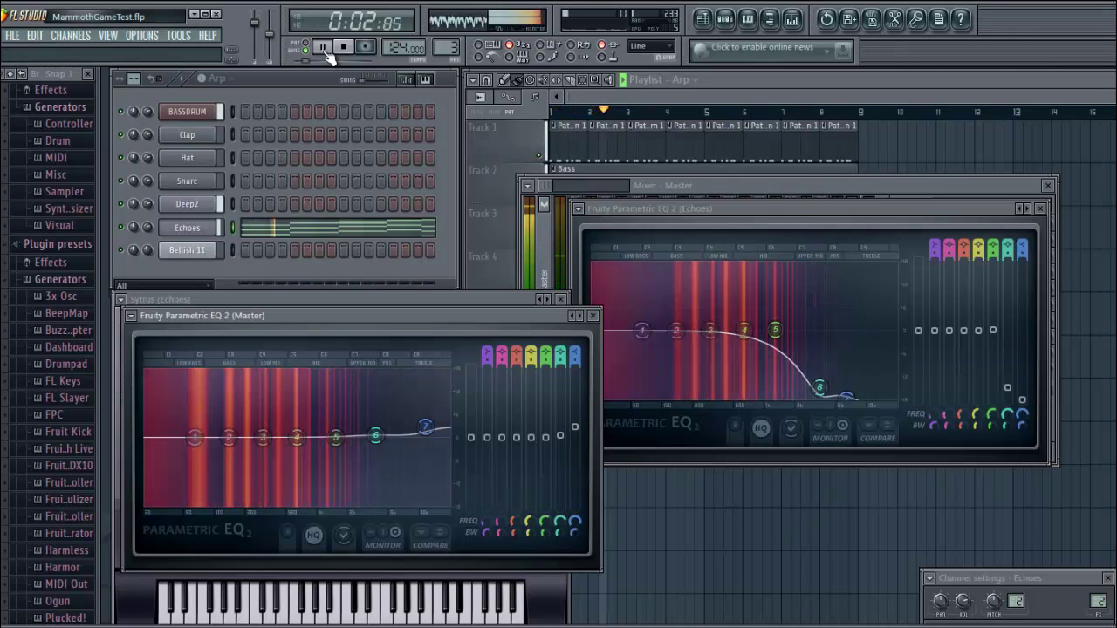
Step: Stop playback and close the Echoes EQ window
click(1033, 205)
key(space)
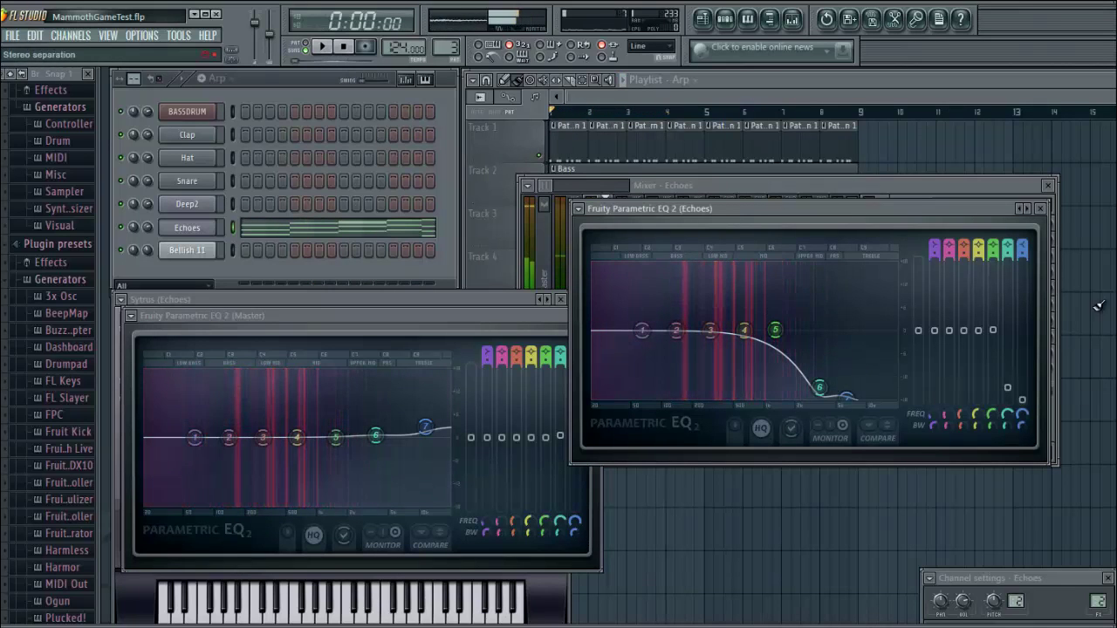
click(1039, 209)
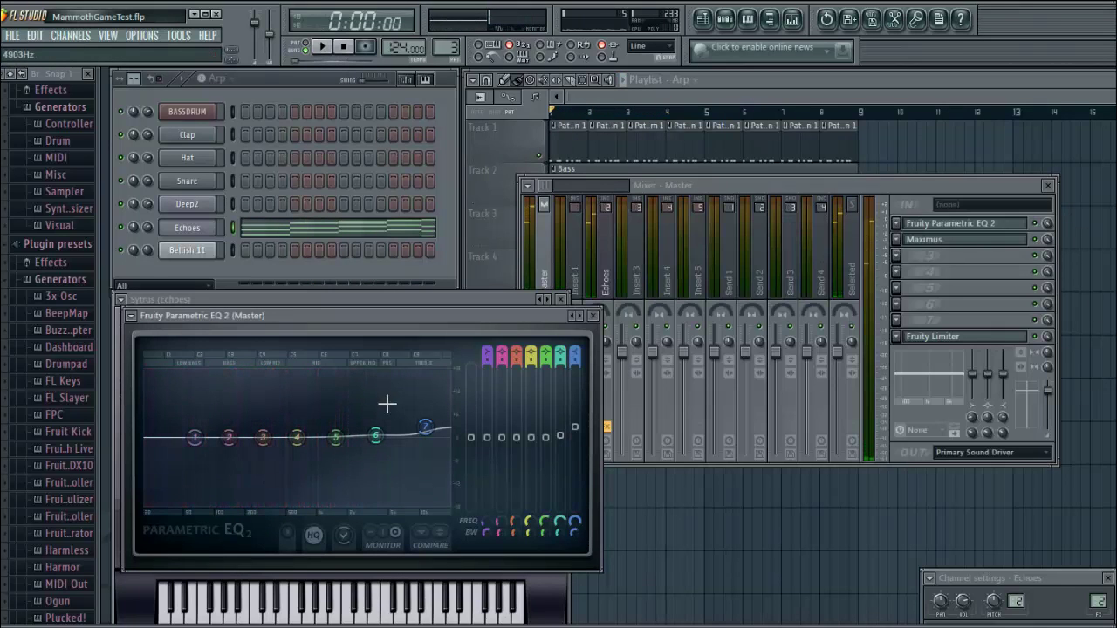
Step: Pull Master EQ band 7 down and dip band 6 near 3.7 kHz, then audition briefly
drag(447, 441, 430, 514)
drag(375, 434, 367, 482)
click(322, 47)
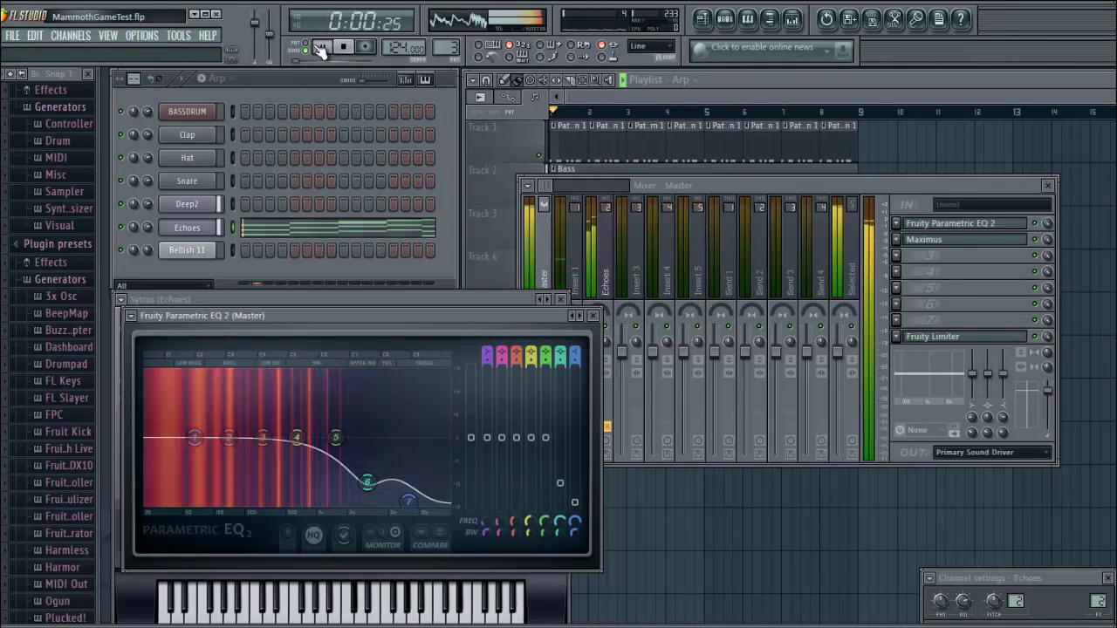
click(322, 48)
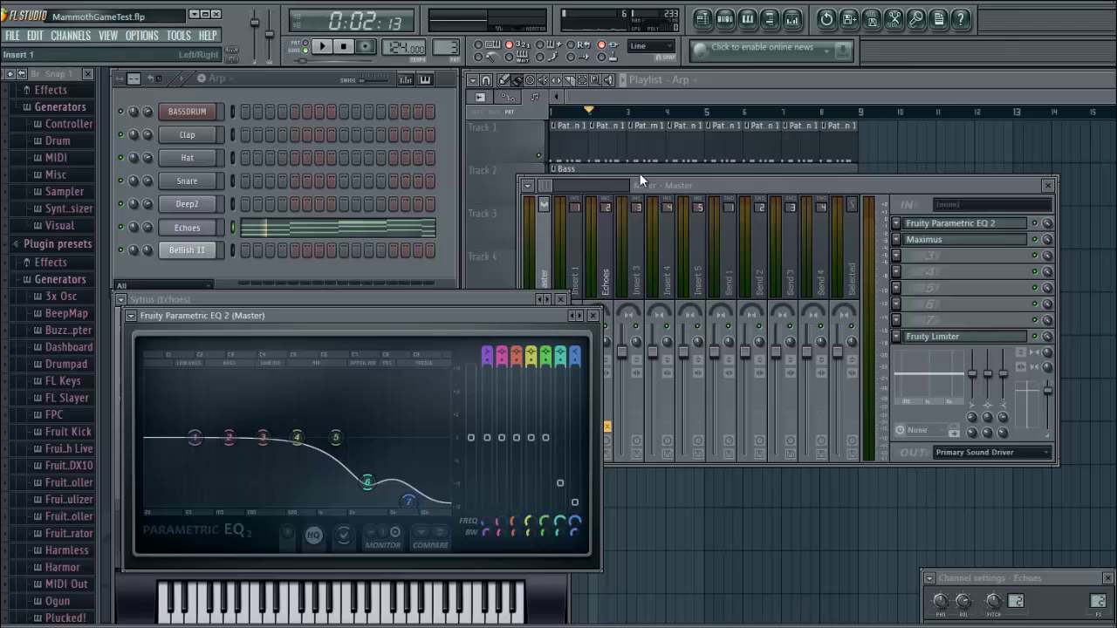
Step: Switch the channel rack to Pattern 1 and start playing it
click(561, 143)
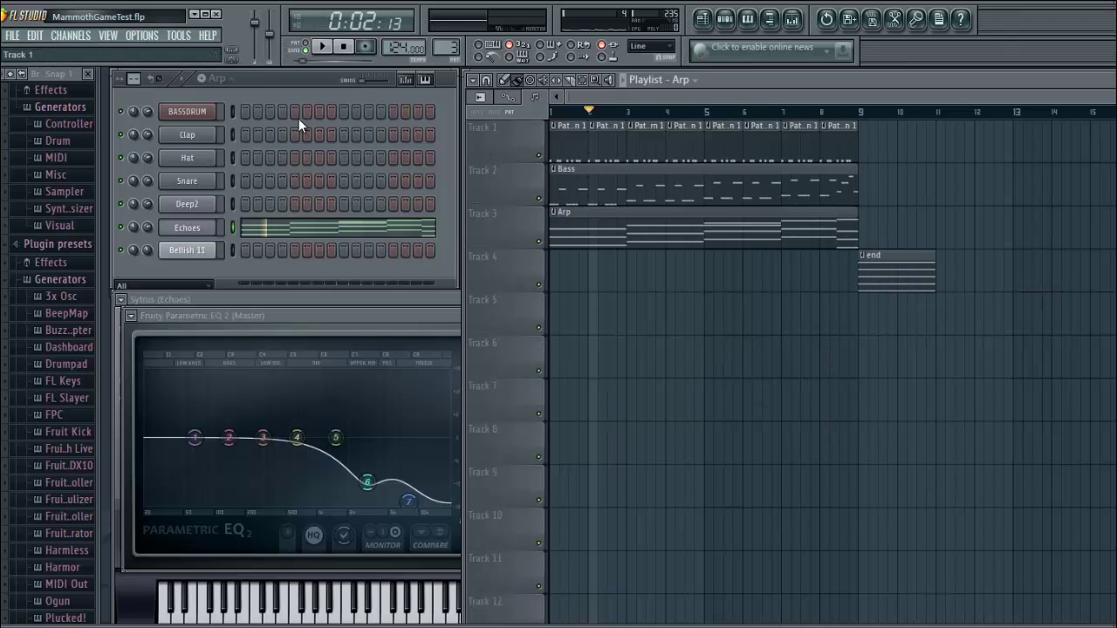
click(221, 79)
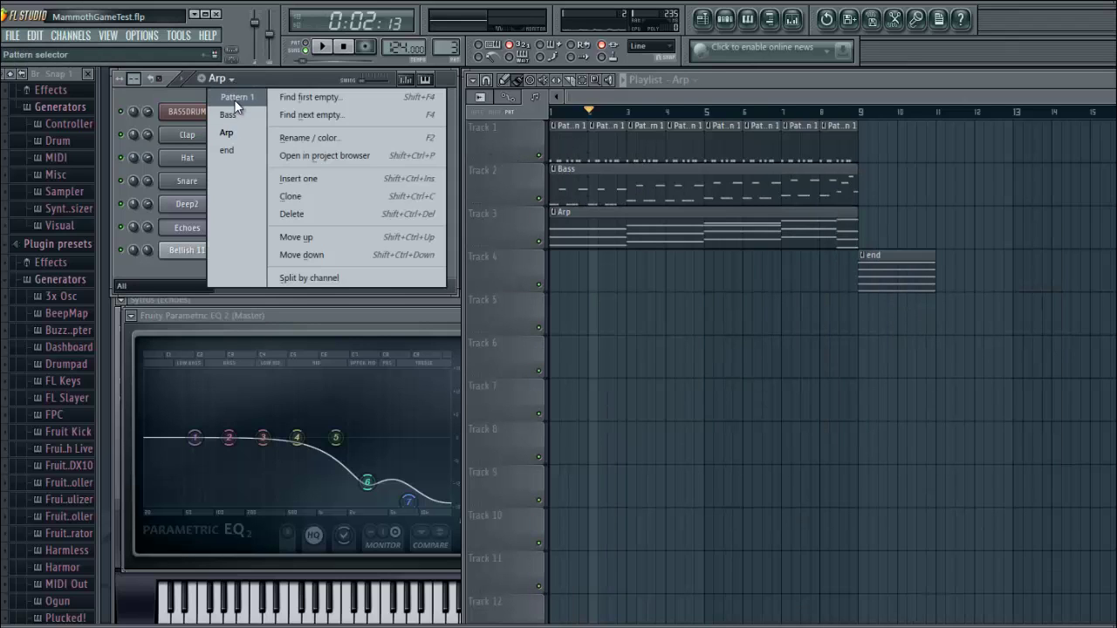
click(234, 101)
key(space)
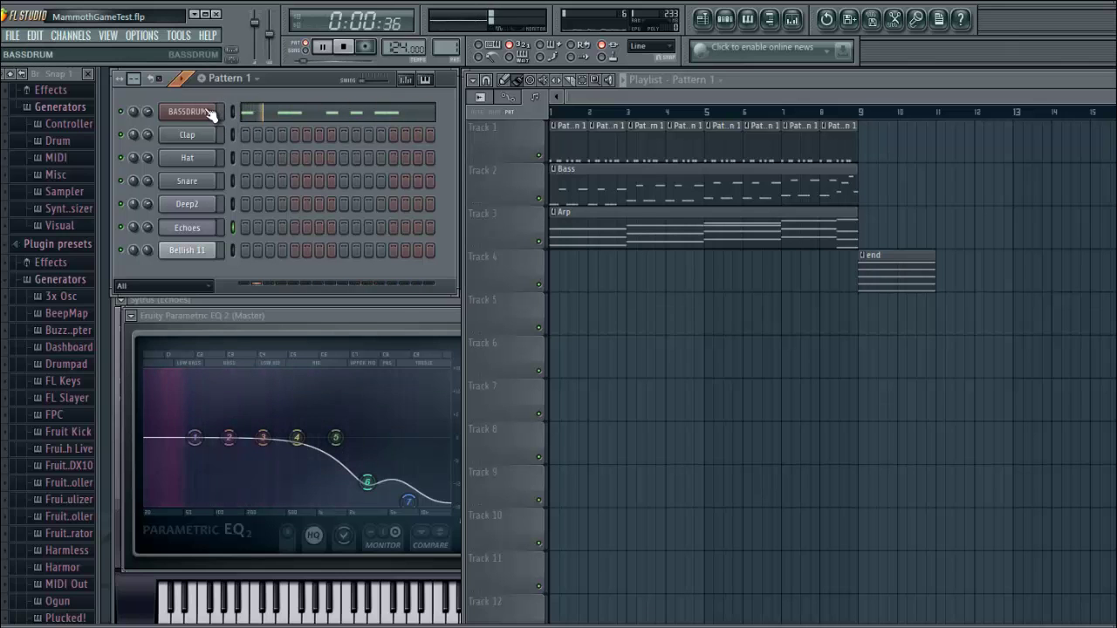
Step: Set the BASSDRUM channel's BassDrum plugin to the Bassdrum 02 preset and close its window
click(210, 115)
click(366, 284)
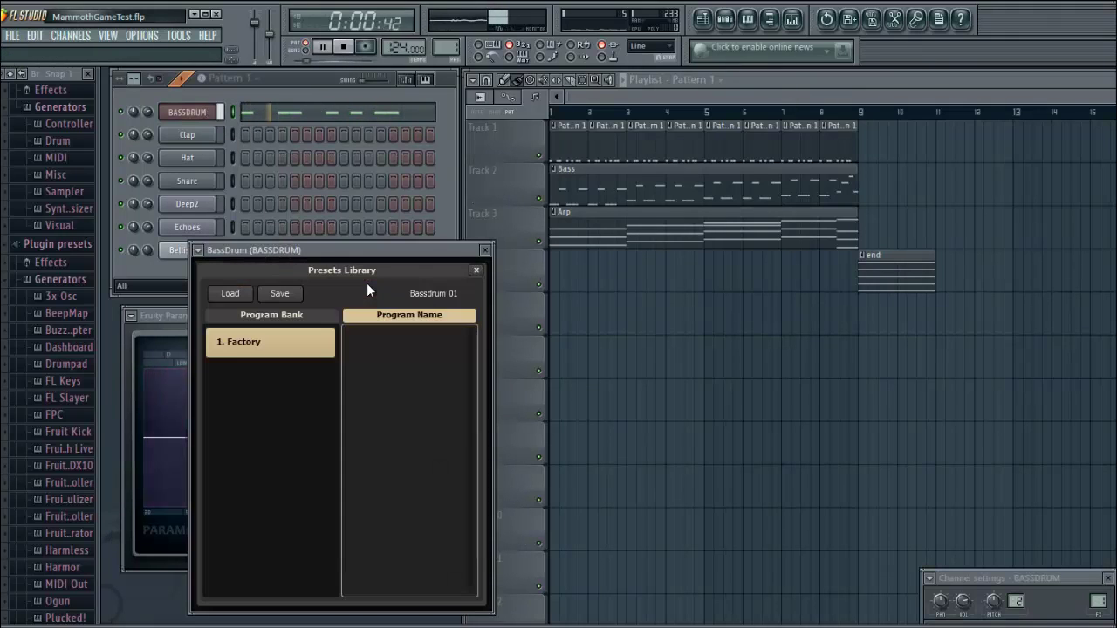
click(474, 271)
click(463, 277)
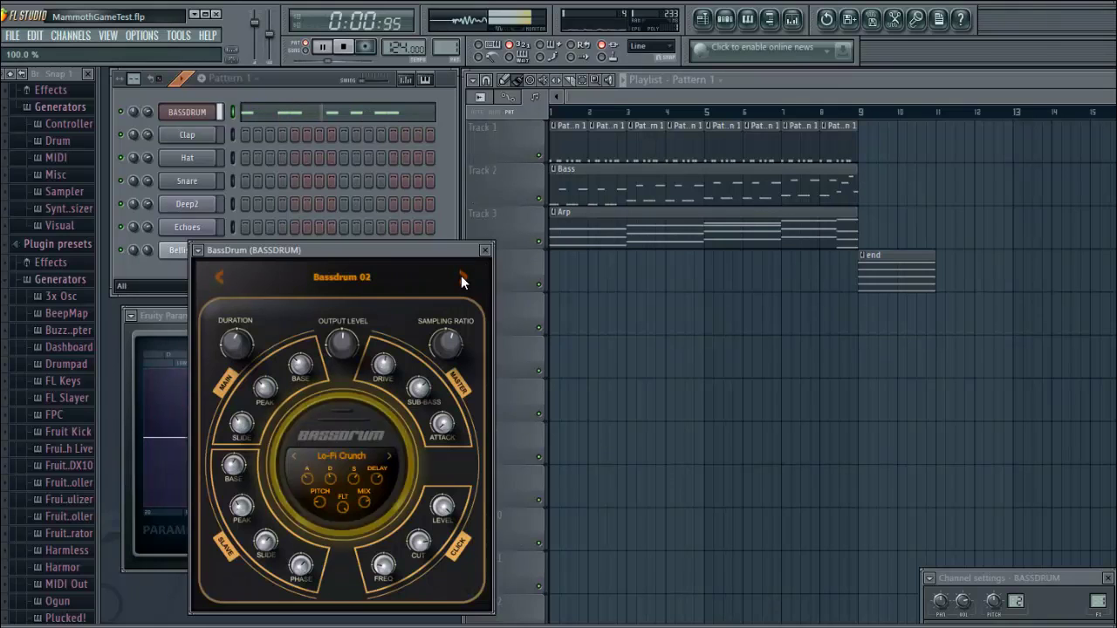
click(300, 86)
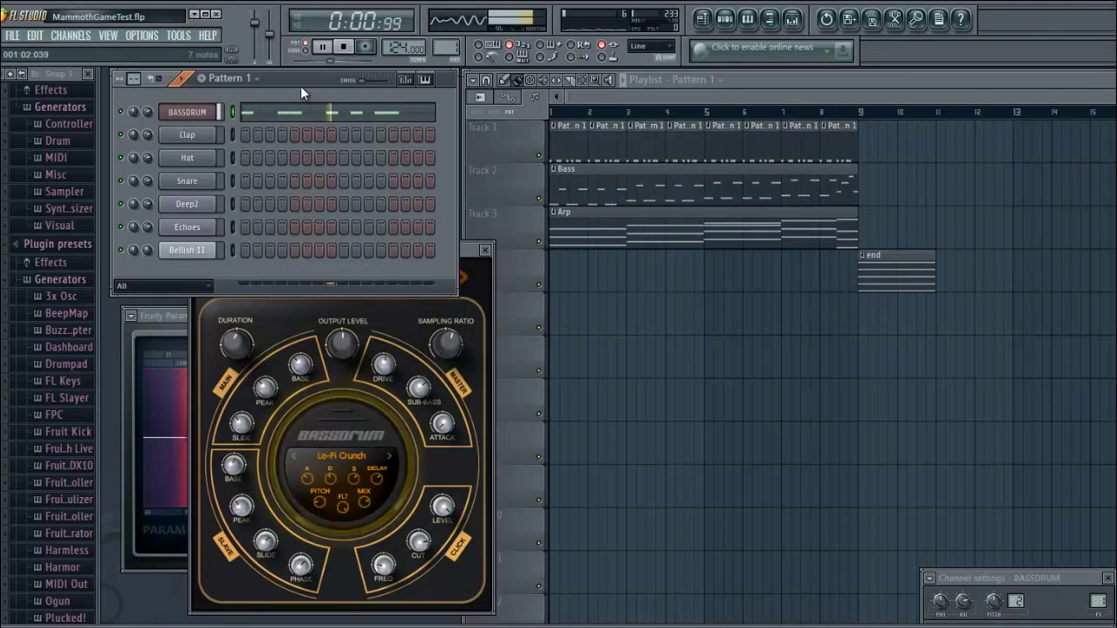
click(485, 252)
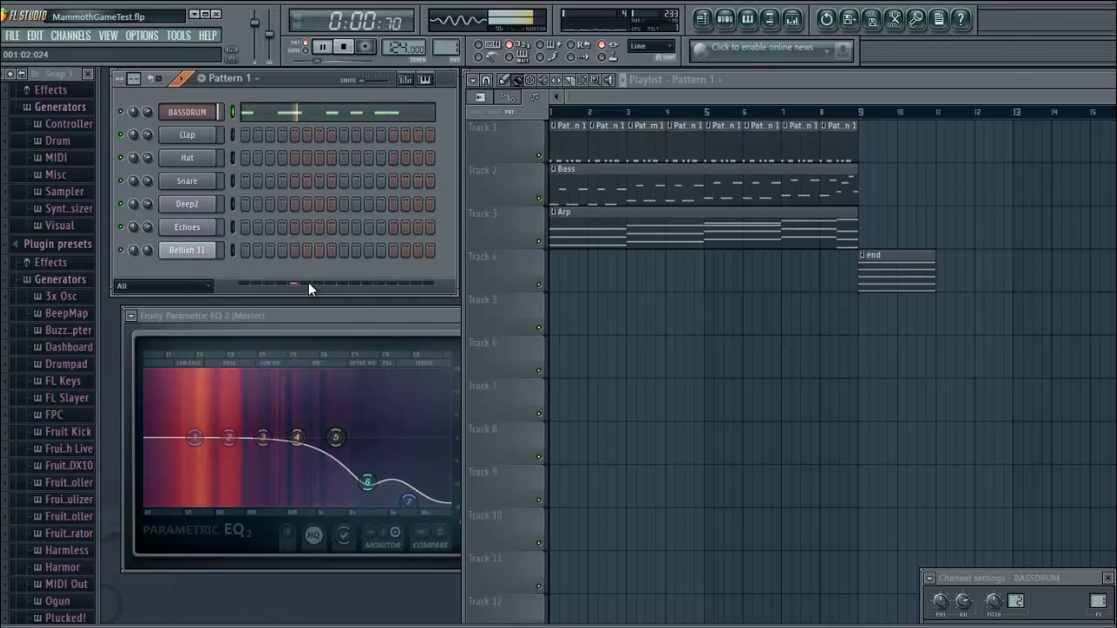
Step: Raise Master EQ band 6, lift high-shelf band 7 to about 0 dB, and stop playback
drag(367, 482, 379, 431)
drag(409, 503, 427, 437)
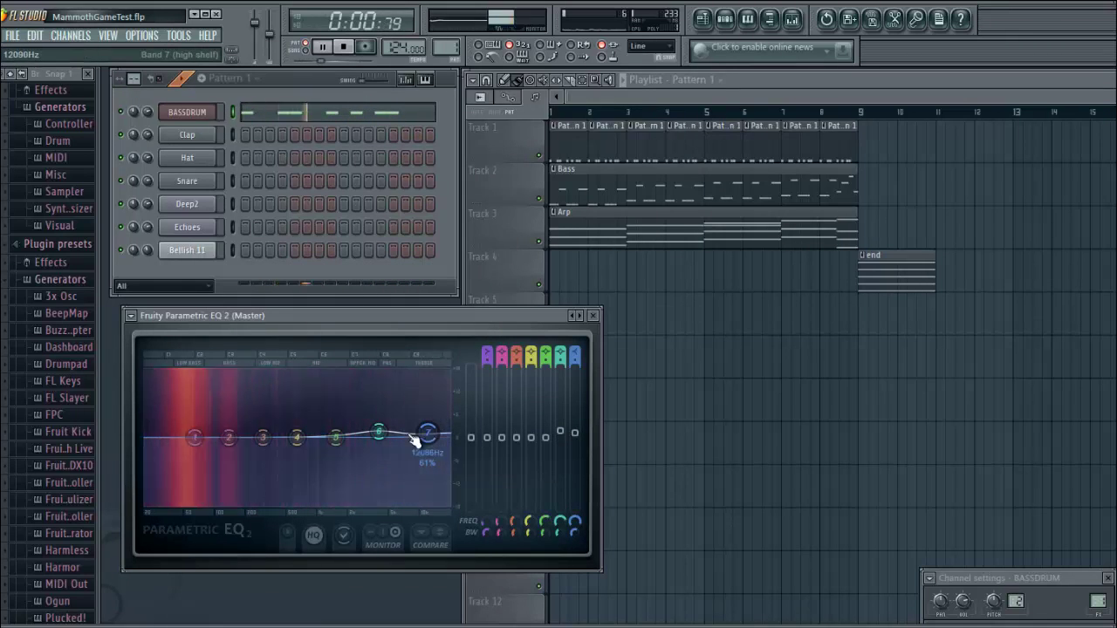
key(space)
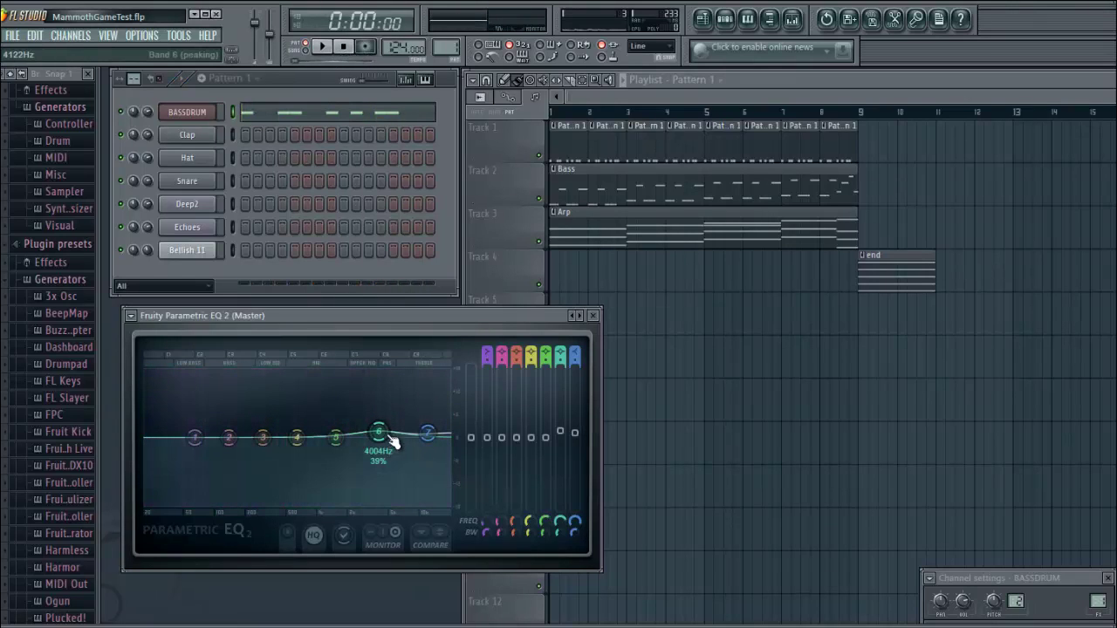
Step: Cut Master band 6 deep and set the high shelf to 5992Hz, -16.8dB, then audition
drag(390, 445, 387, 555)
drag(427, 433, 419, 591)
mouse_move(372, 490)
mouse_down()
mouse_move(363, 439)
mouse_move(369, 494)
mouse_up()
mouse_move(415, 503)
mouse_down()
mouse_move(424, 511)
mouse_move(397, 500)
mouse_up()
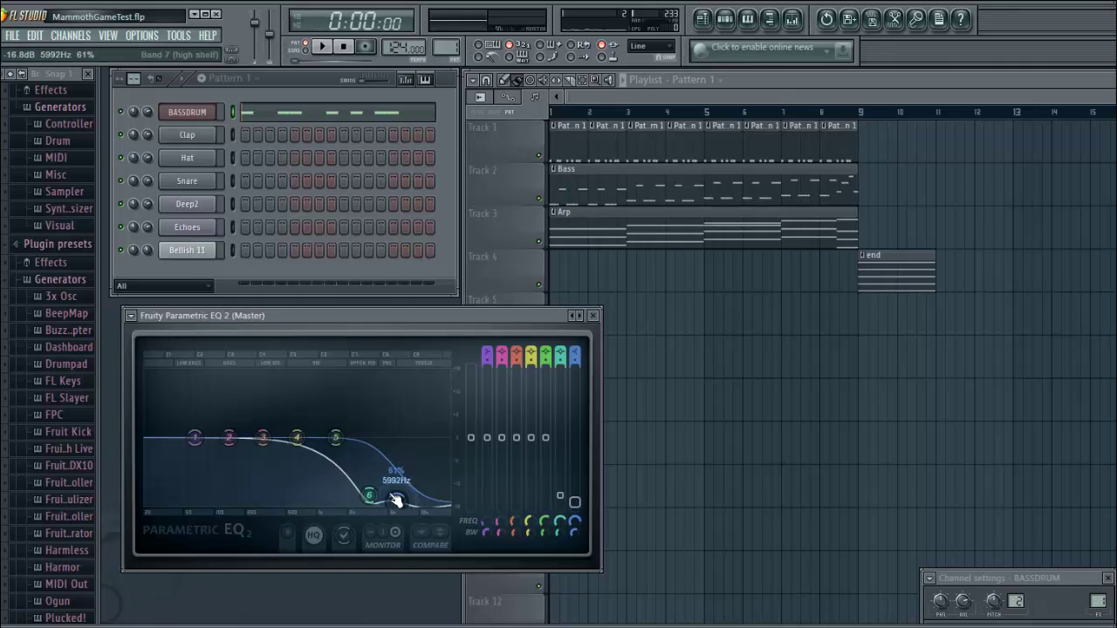
click(321, 46)
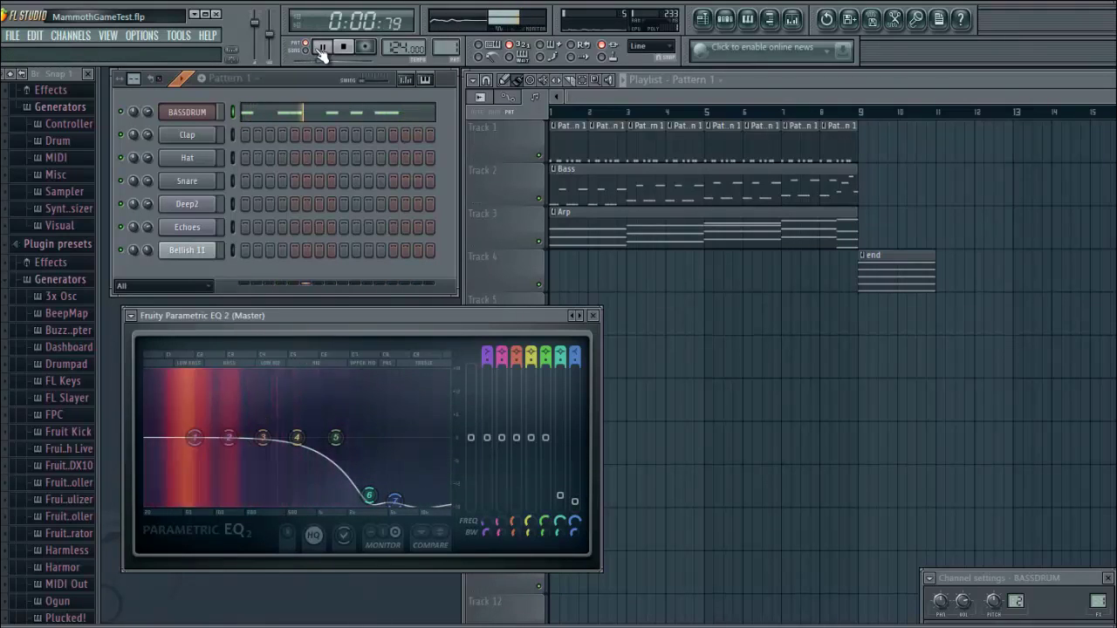
click(321, 49)
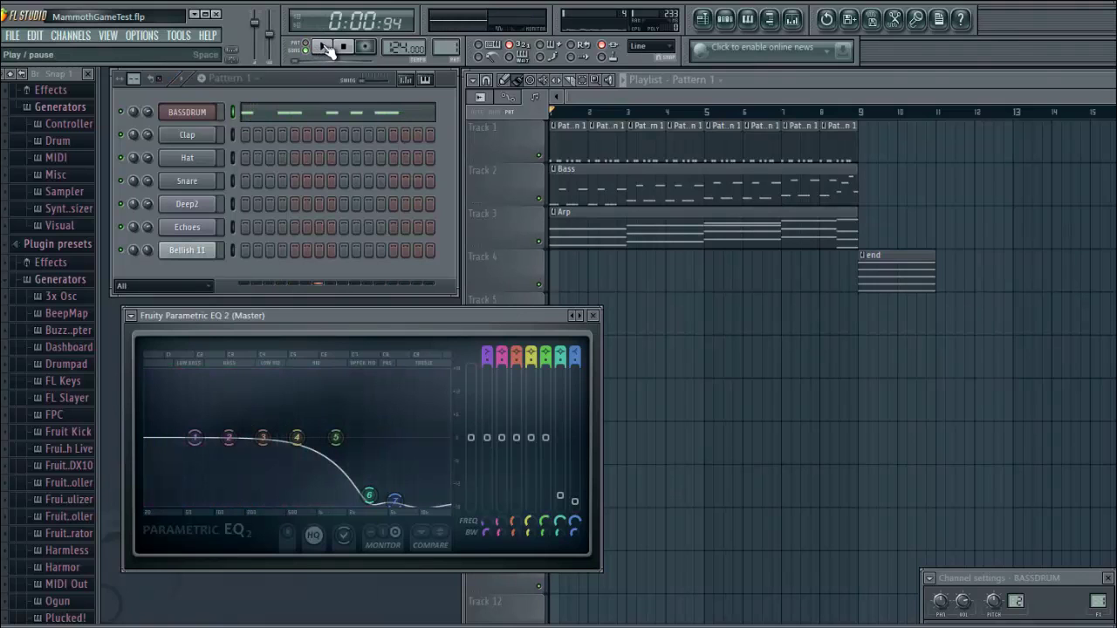
click(323, 48)
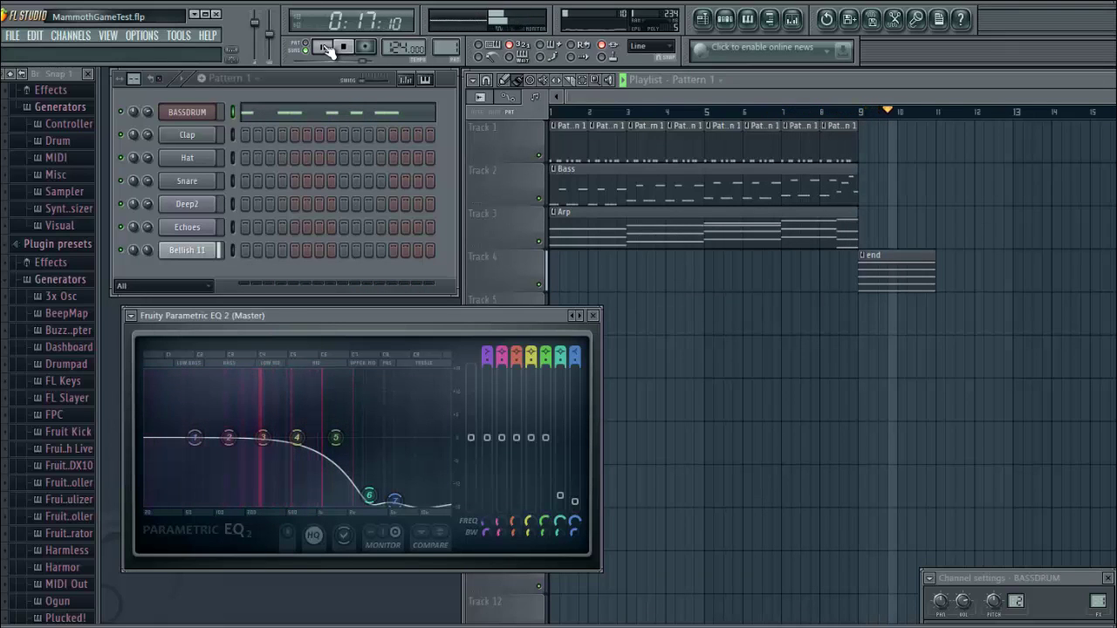
Step: Pause playback at 0:18:57 and check the Echoes channel volume knob
click(324, 48)
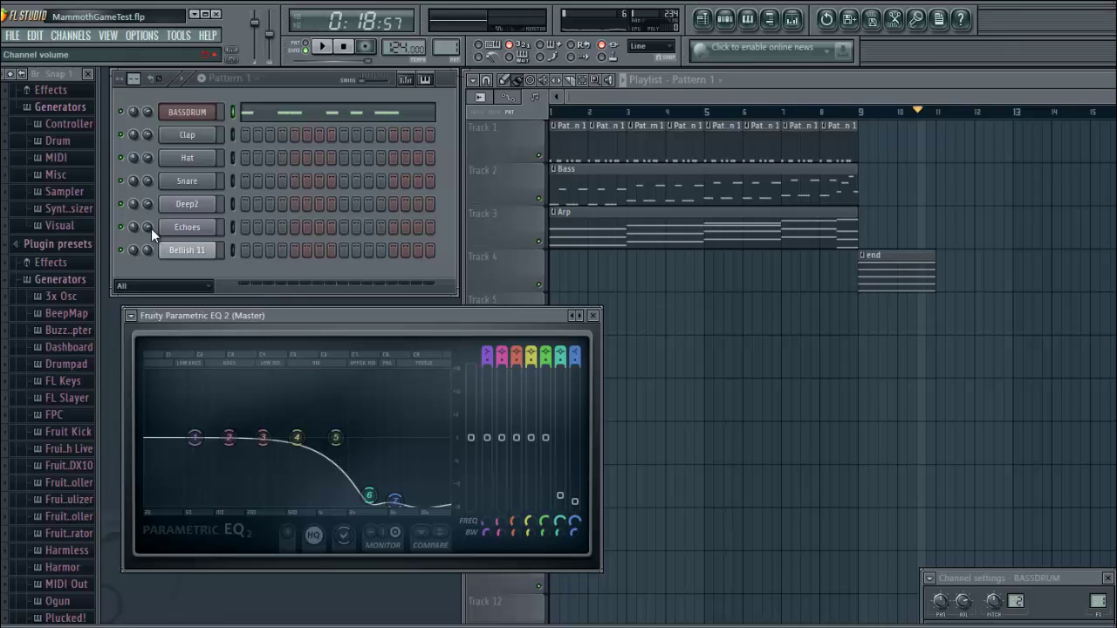
drag(149, 226, 150, 228)
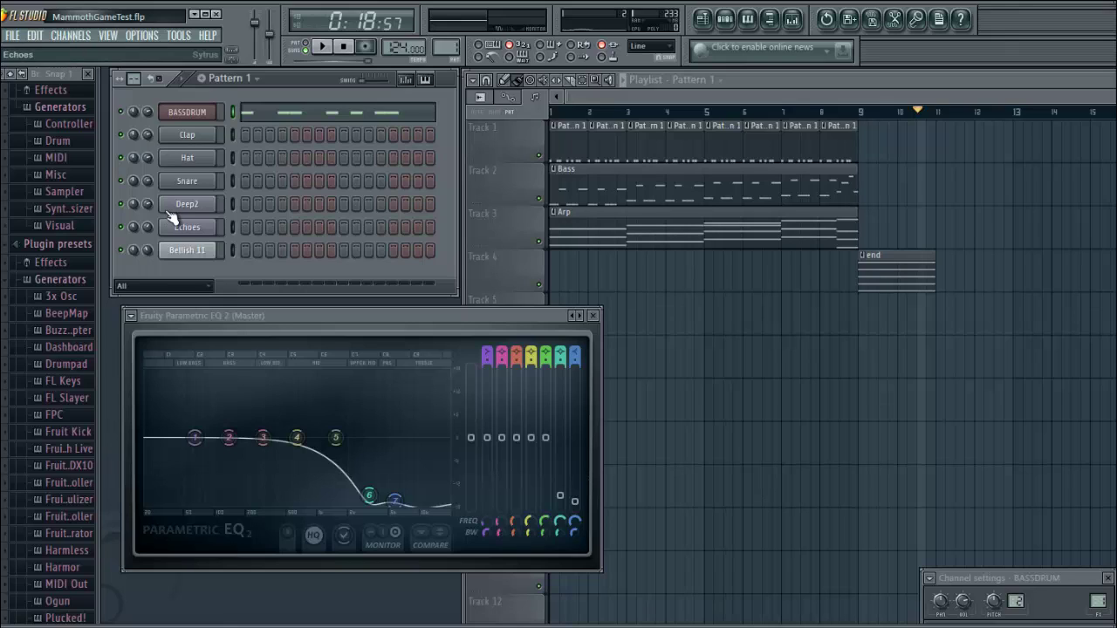
Step: Open the Echoes insert's Parametric EQ 2 in the Mixer, remove the high cut, and gently boost band 6 near 4.3 kHz
click(199, 231)
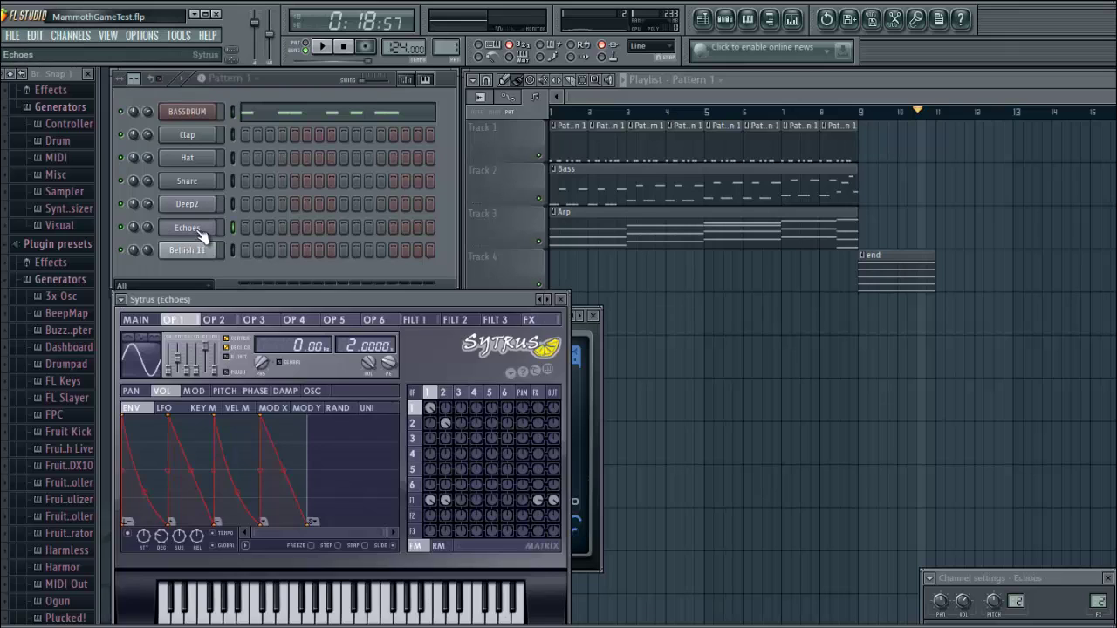
click(791, 19)
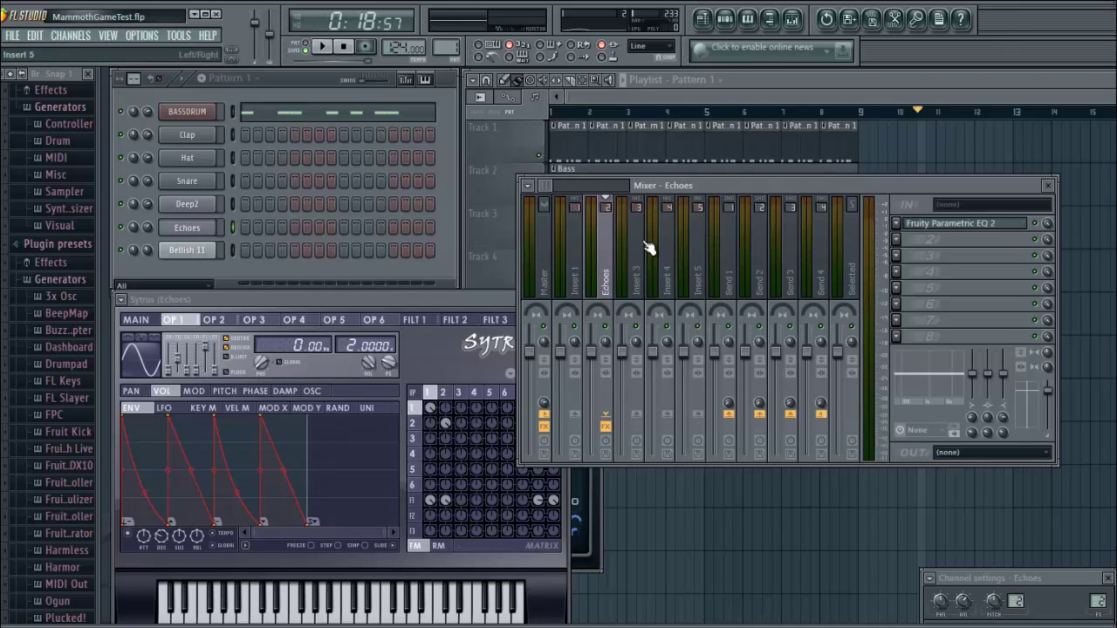
click(940, 225)
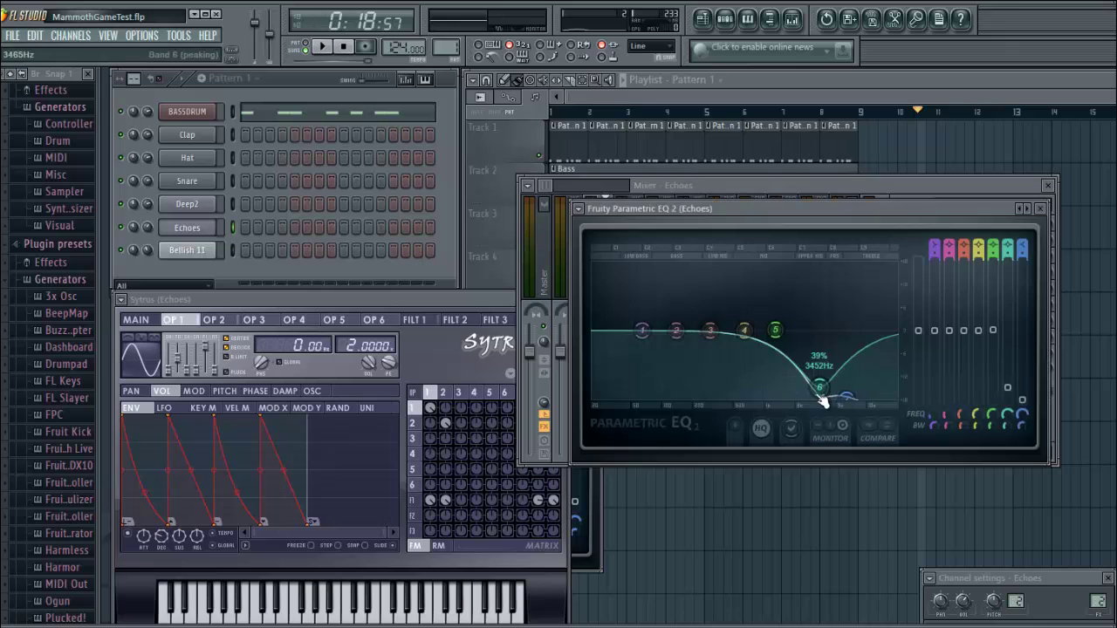
drag(841, 395, 863, 324)
drag(817, 394, 819, 327)
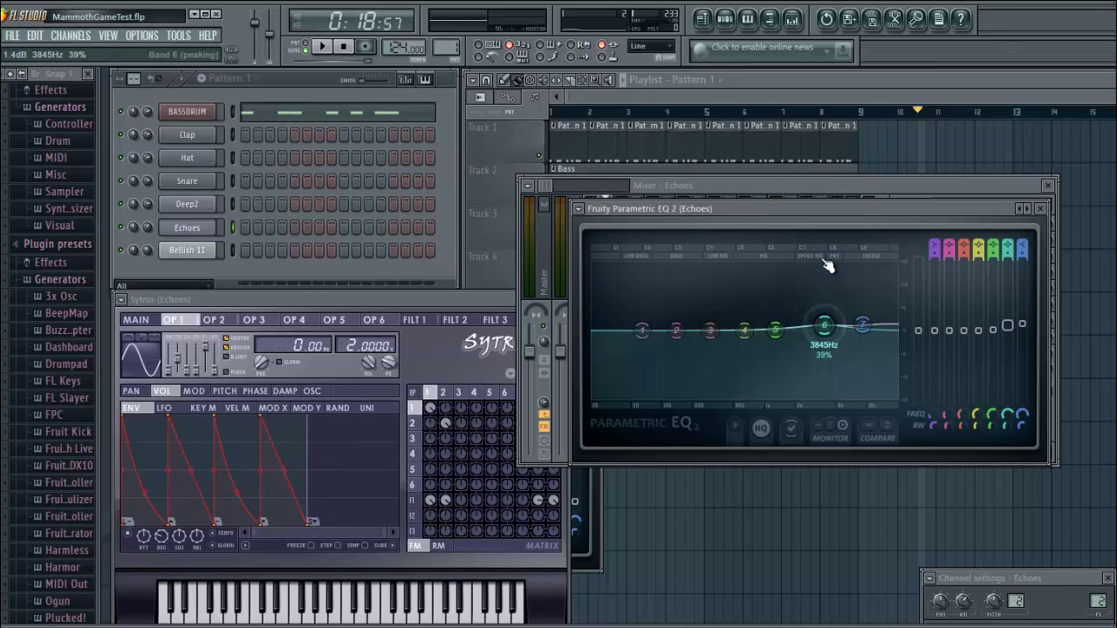
mouse_move(821, 330)
mouse_down()
mouse_move(838, 333)
mouse_move(826, 314)
mouse_up()
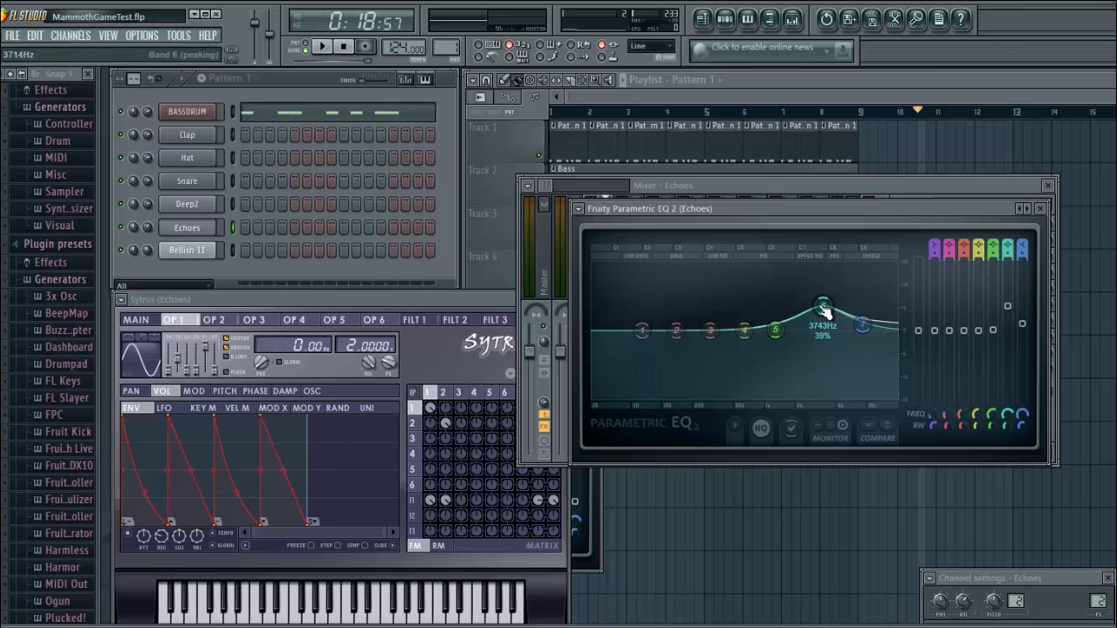
Step: Play the Arp pattern and drag Echoes EQ bands 6 and 7 to the bottom for a steep high cut
click(322, 47)
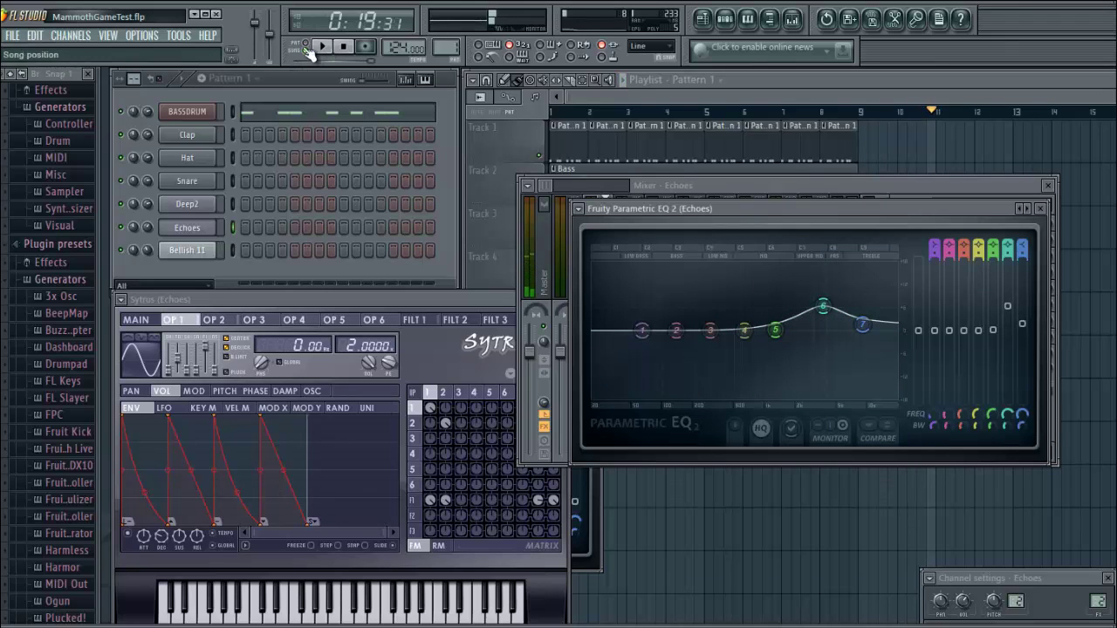
click(243, 80)
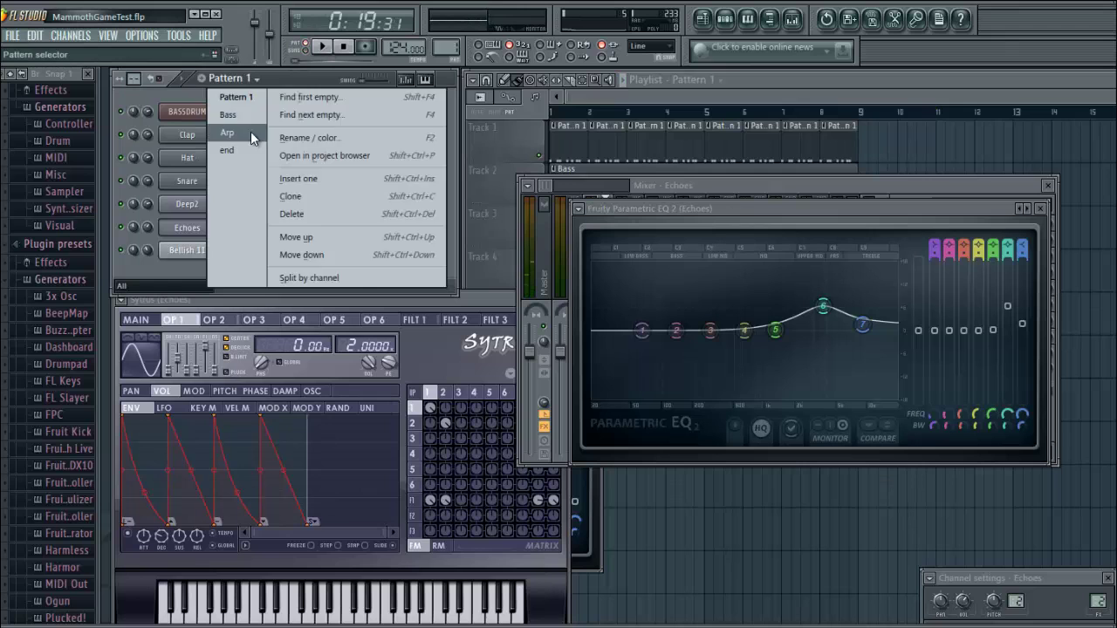
click(228, 132)
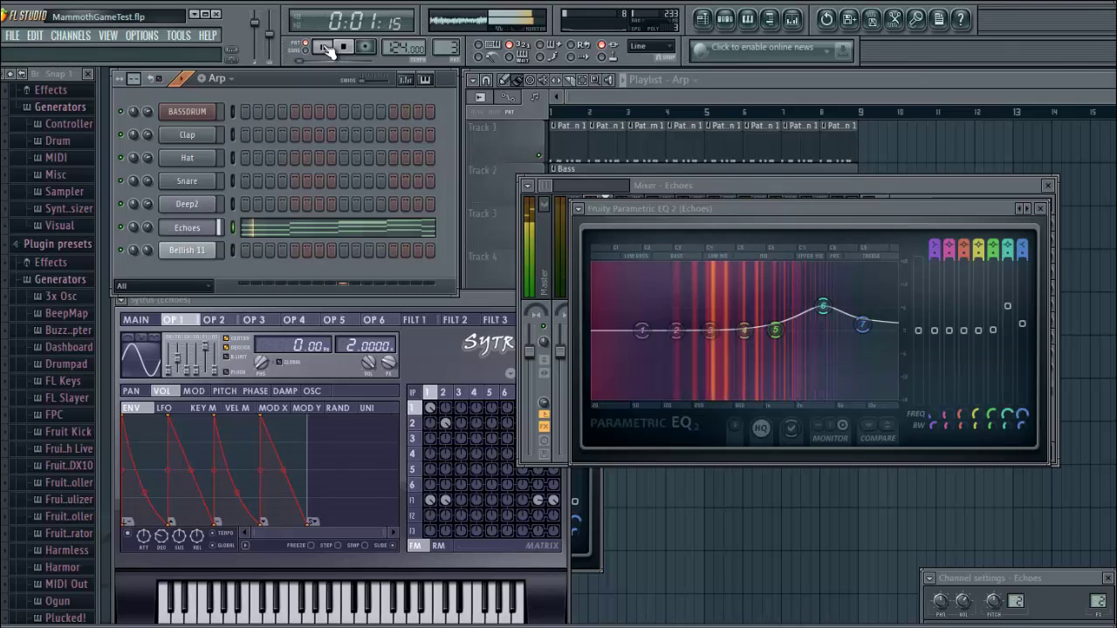
drag(822, 307, 842, 474)
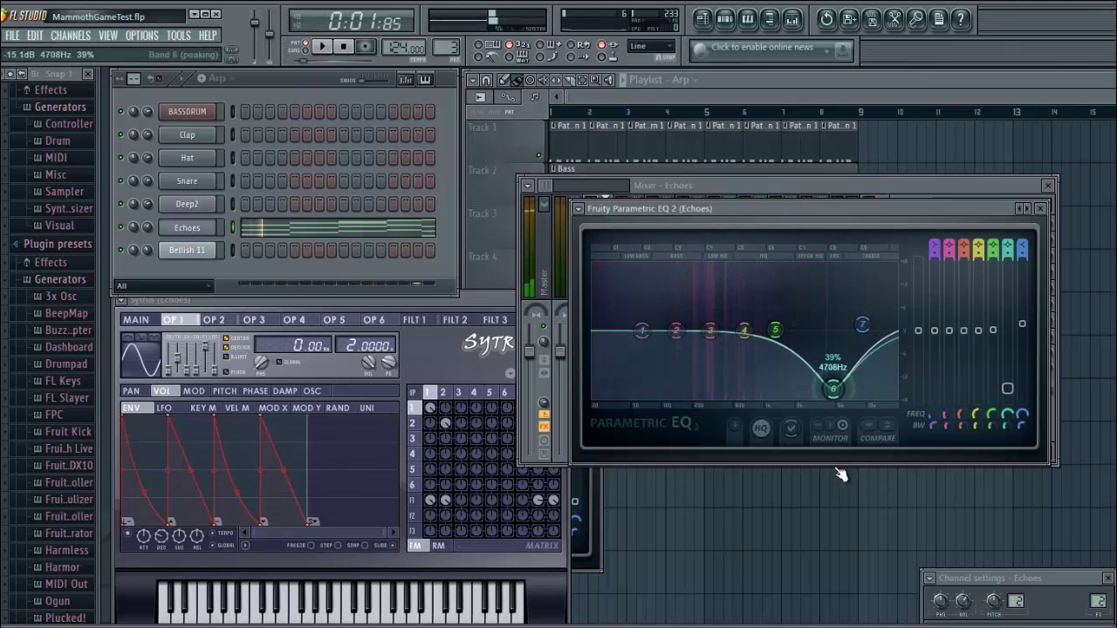
drag(870, 317, 857, 513)
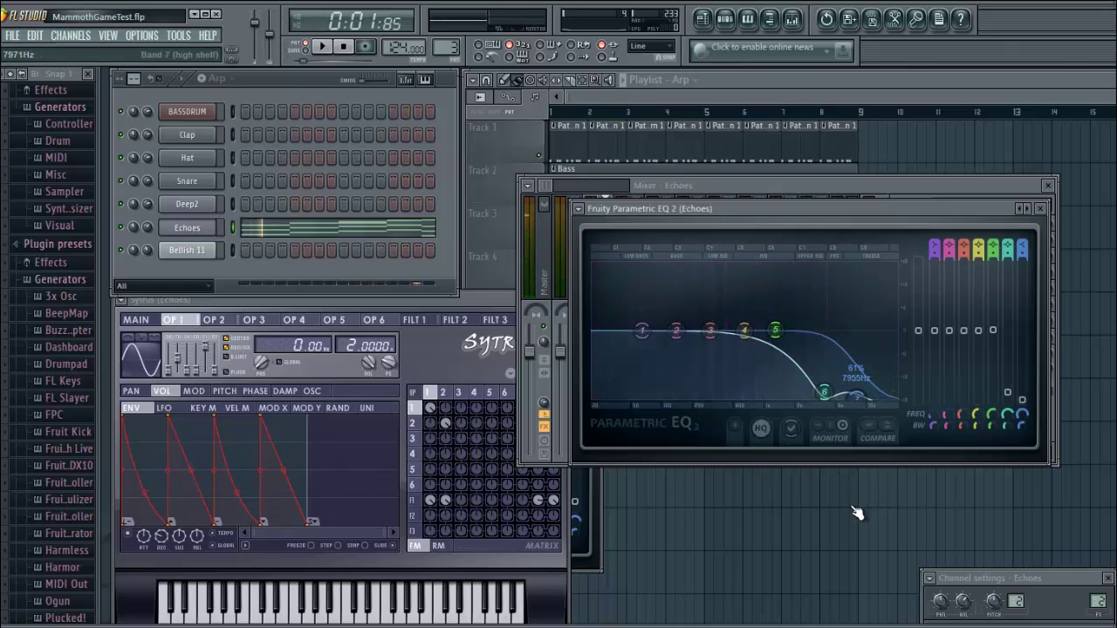